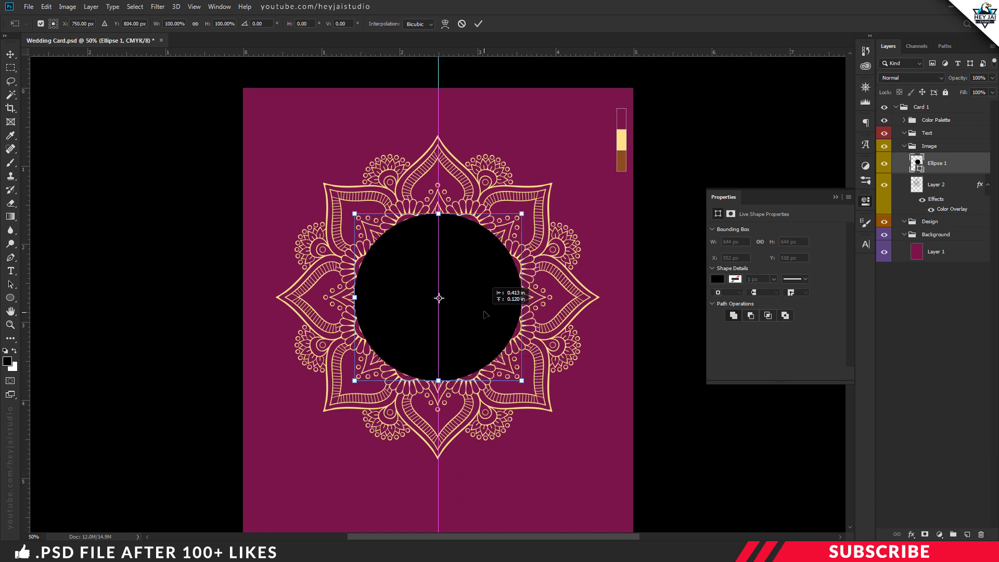
Step: Enlarge the black circle slightly with Free Transform and apply it
left_click_drag(532, 369, 498, 331)
key("Return")
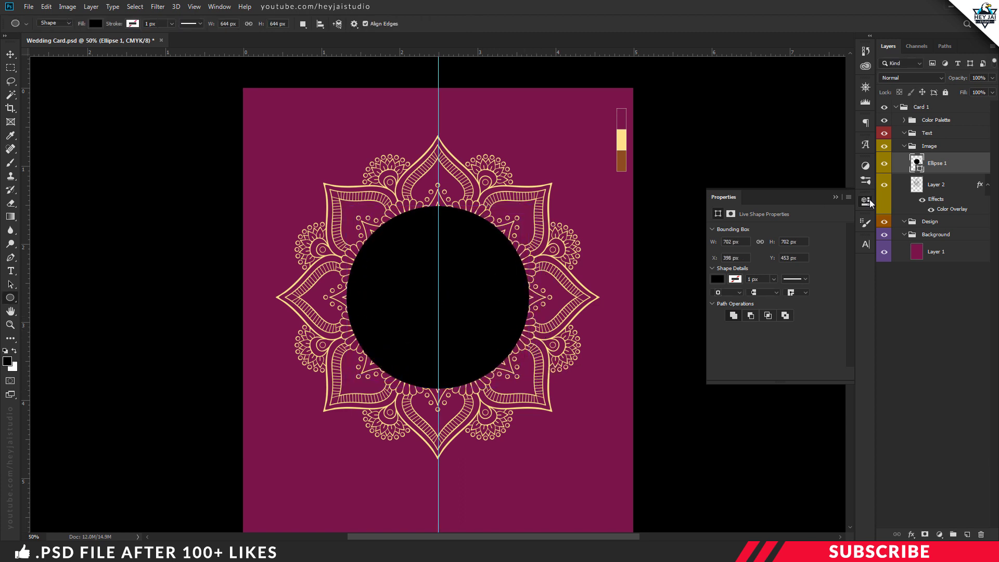
scroll(619, 268, "down", 2)
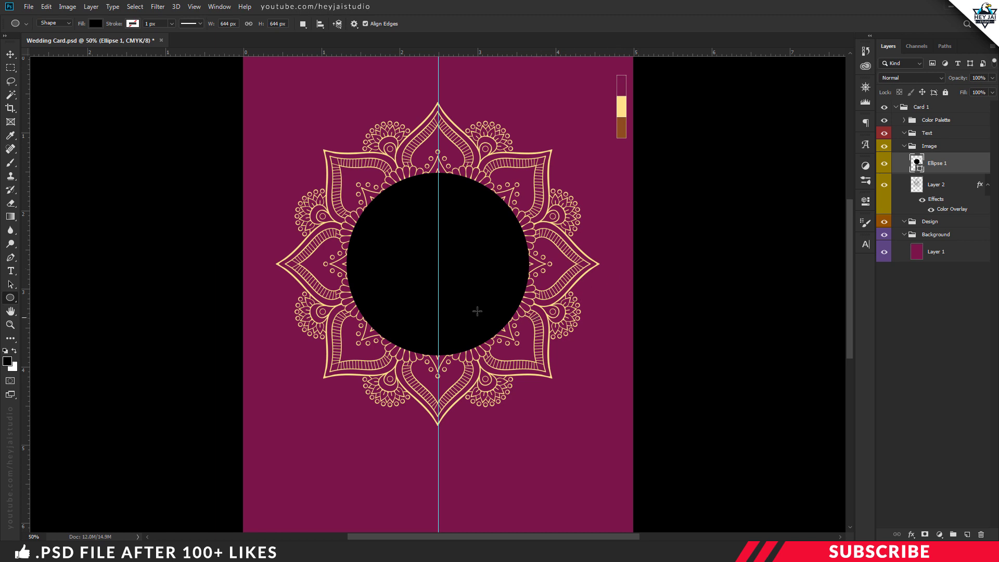
Step: Open Bride Image.jpg from the project files folder in Photoshop
left_click(198, 552)
left_click(307, 313)
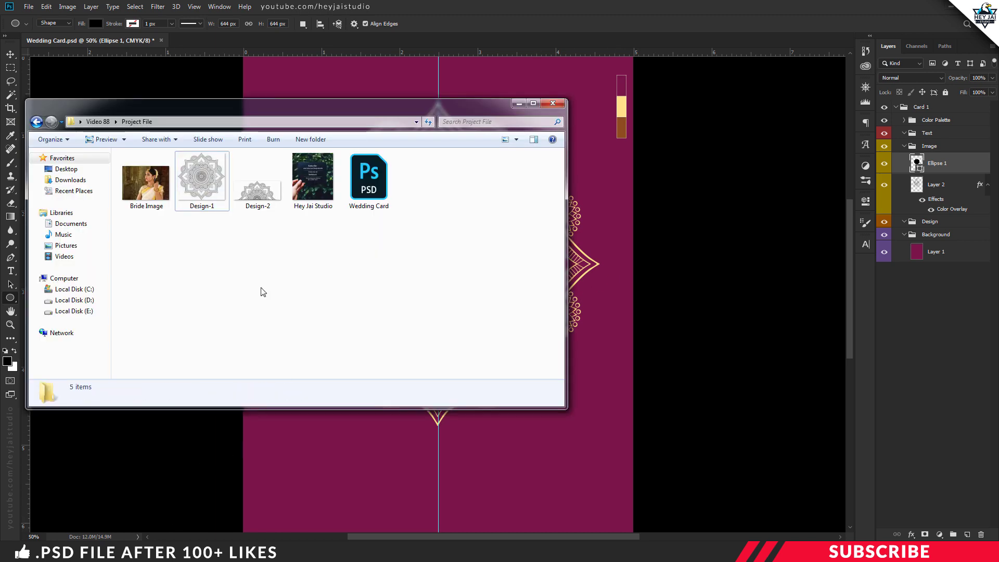
right_click(156, 194)
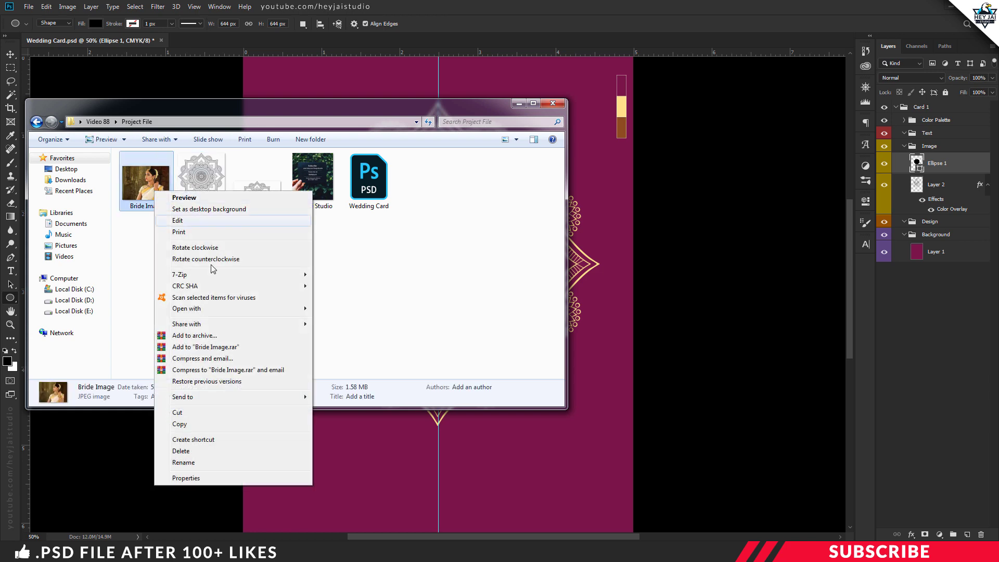
mouse_move(206, 311)
left_click(331, 311)
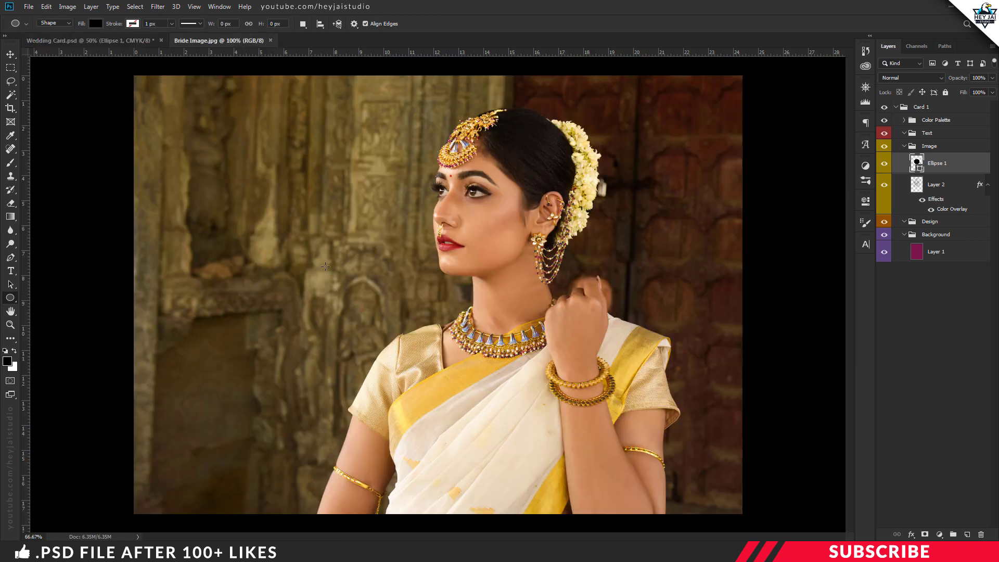
Step: Move the bride photo onto the card and clip it inside the circle
left_click_drag(218, 41, 256, 113)
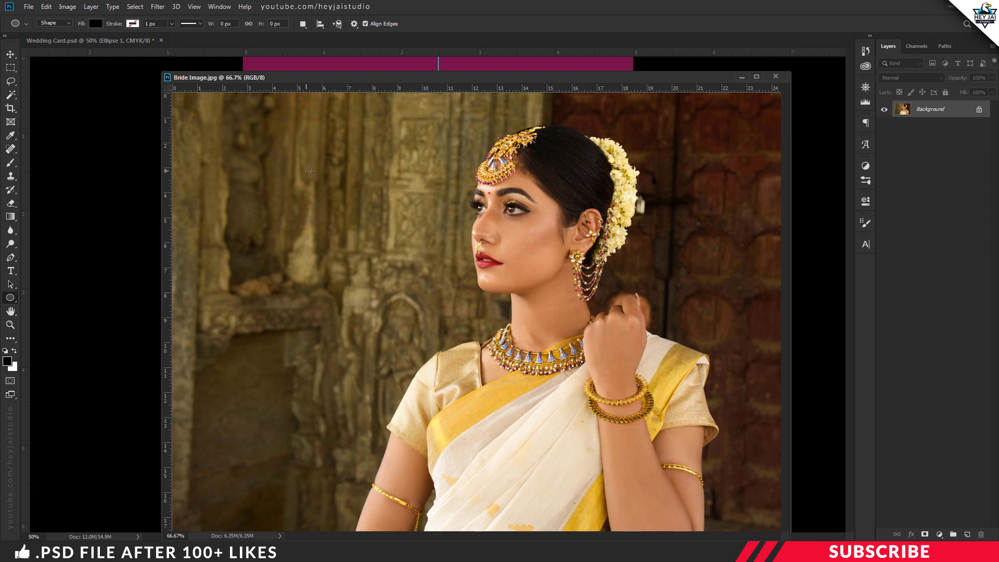
key("v")
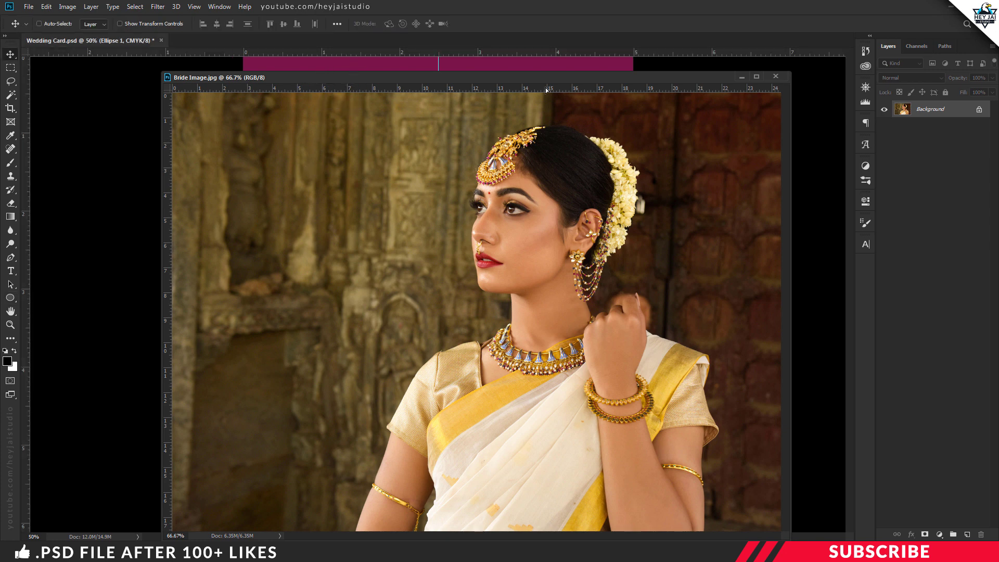
left_click(776, 77)
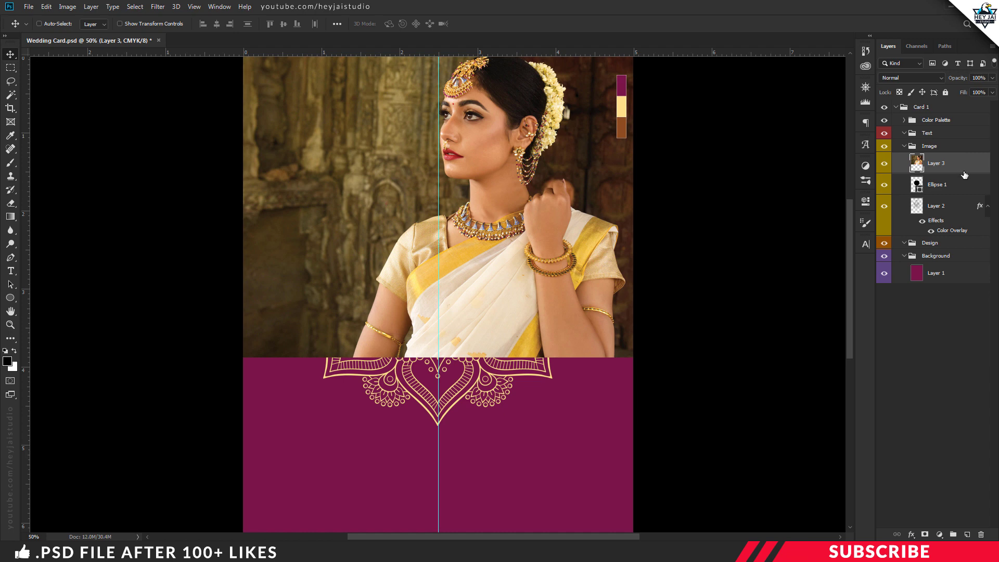
right_click(967, 175)
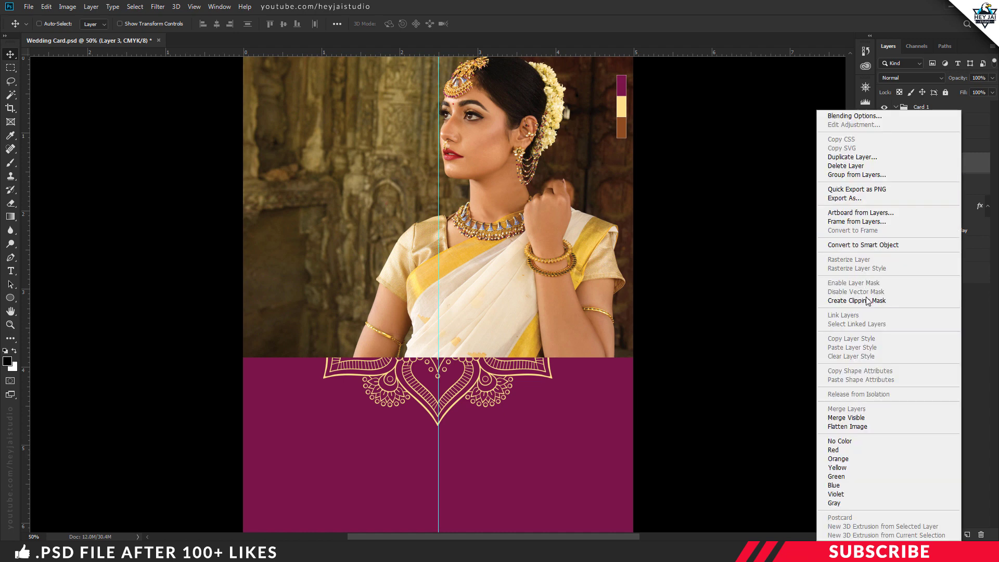
left_click(868, 301)
Step: Scale the bride photo to about 72% and centre her face in the circle
key("ctrl+t")
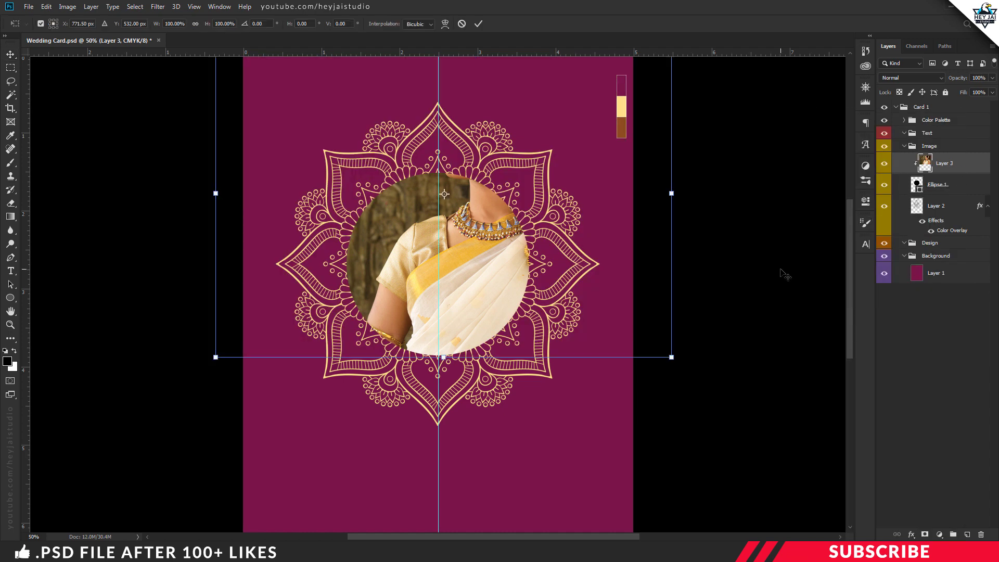
key("ctrl+minus")
left_click_drag(513, 175, 513, 242)
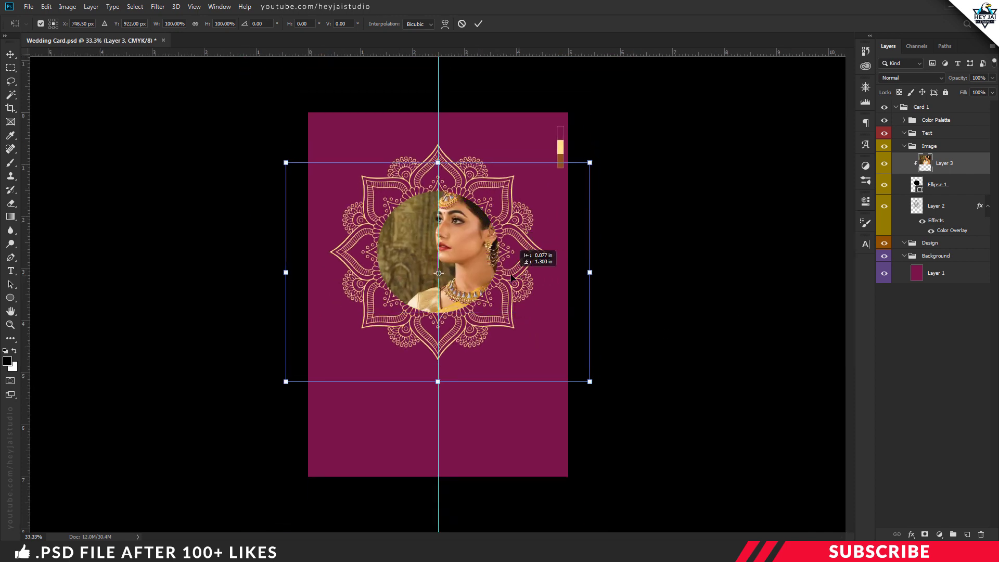
left_click_drag(590, 382, 560, 361)
left_click_drag(523, 252, 513, 272)
key("ctrl+plus")
left_click_drag(607, 424, 545, 380)
left_click_drag(488, 286, 513, 291)
left_click_drag(572, 384, 549, 368)
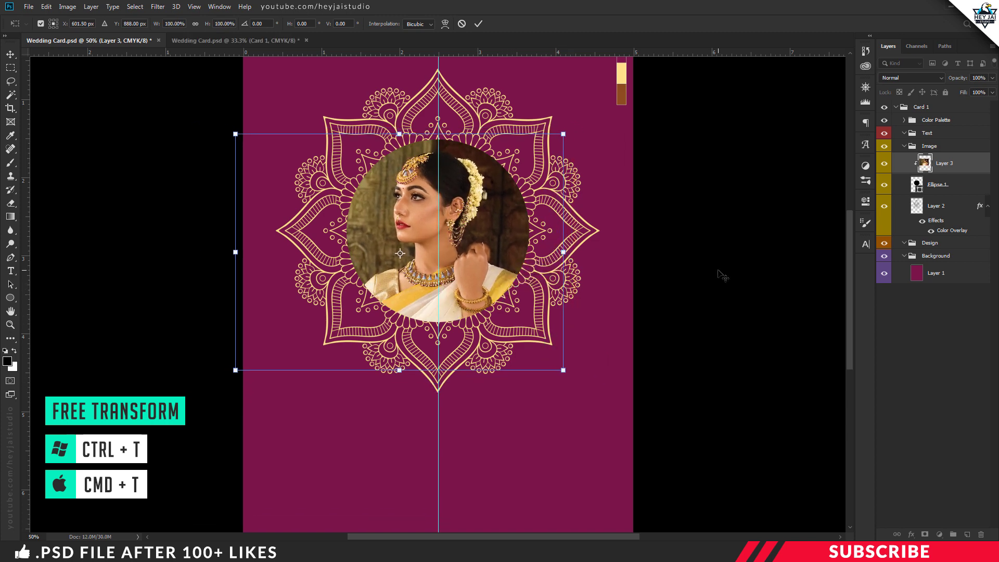
key("Return")
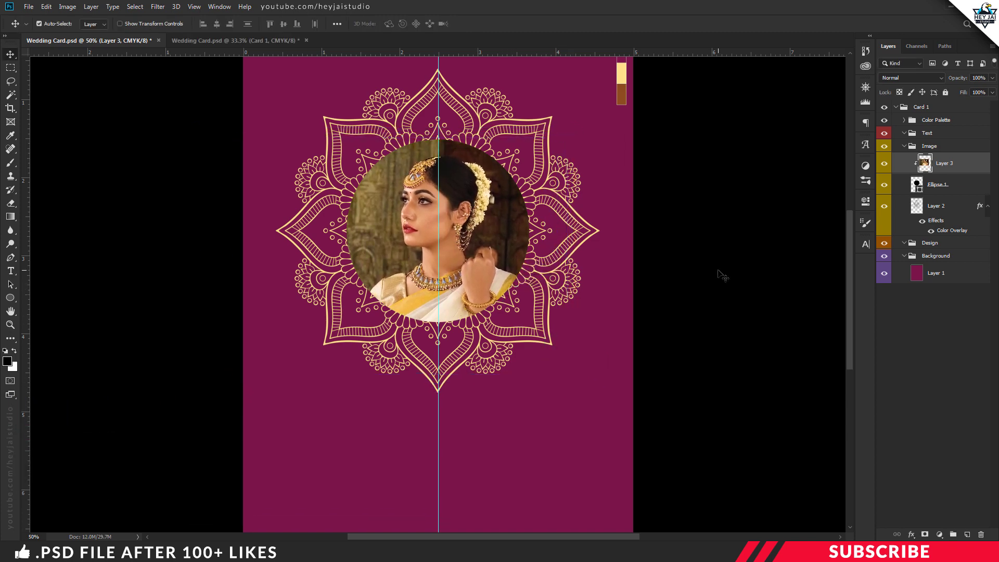
key("ctrl+minus")
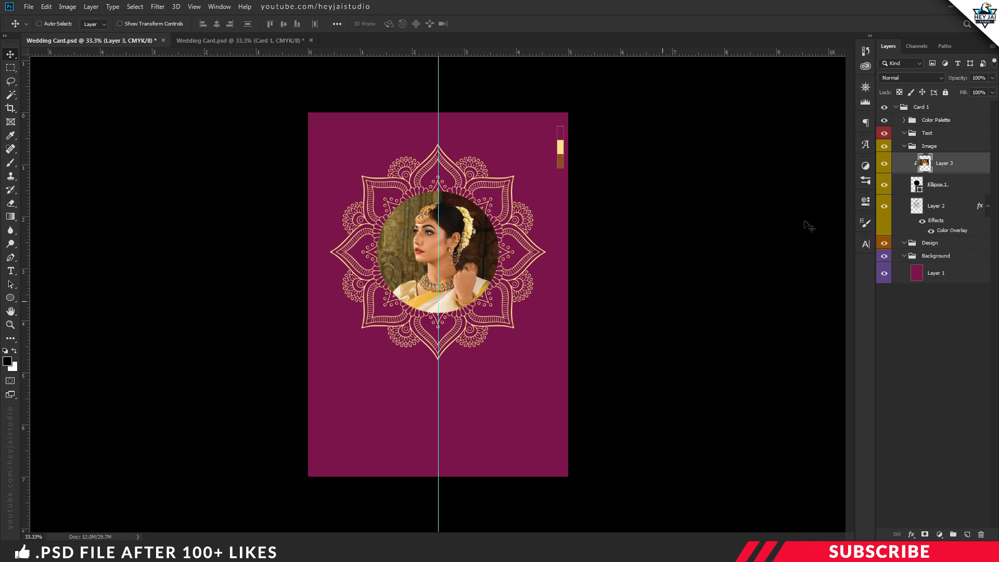
Step: Add a new layer in the Text group with light yellow as the foreground colour
left_click(905, 146)
left_click(937, 134)
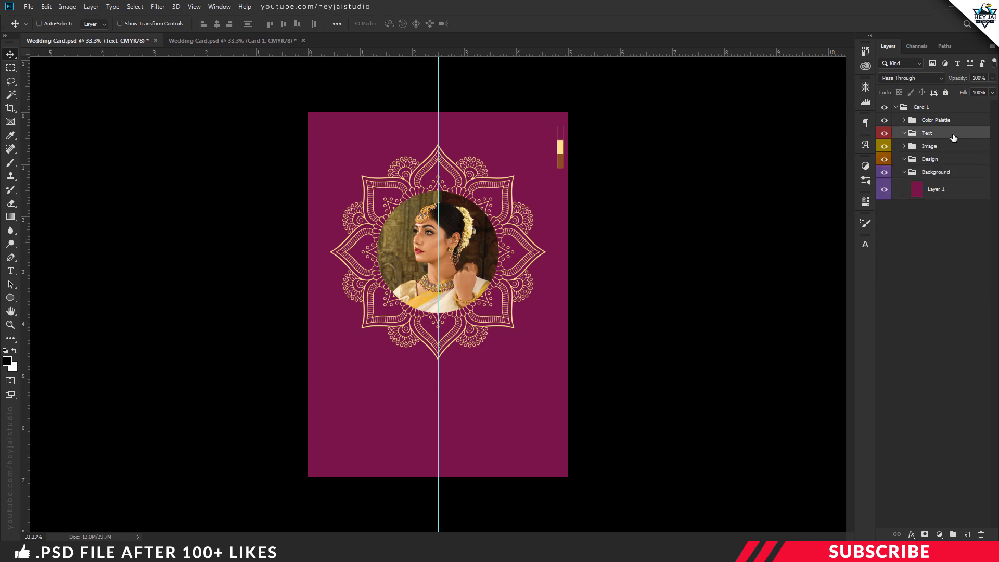
left_click(967, 534)
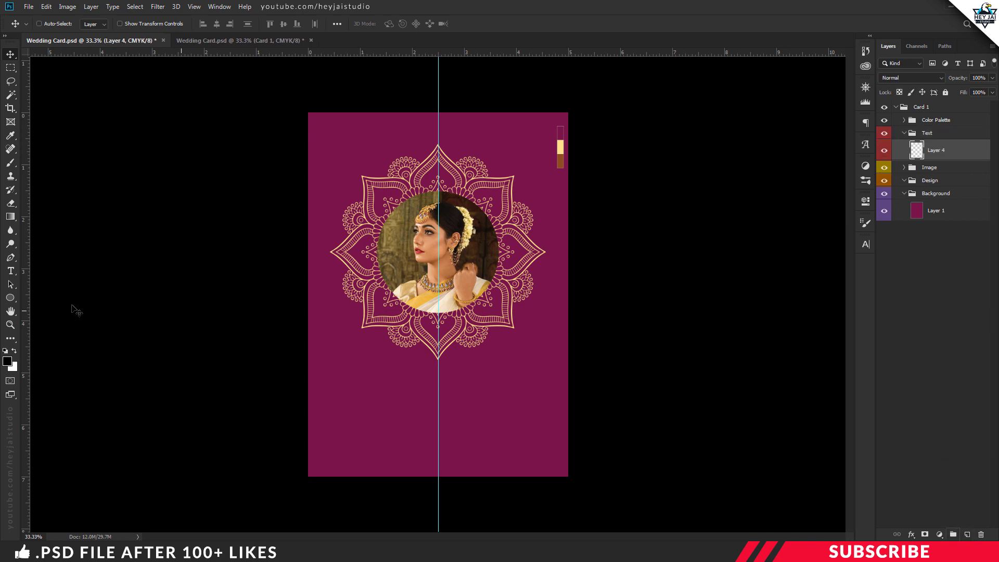
left_click(7, 361)
left_click(561, 146)
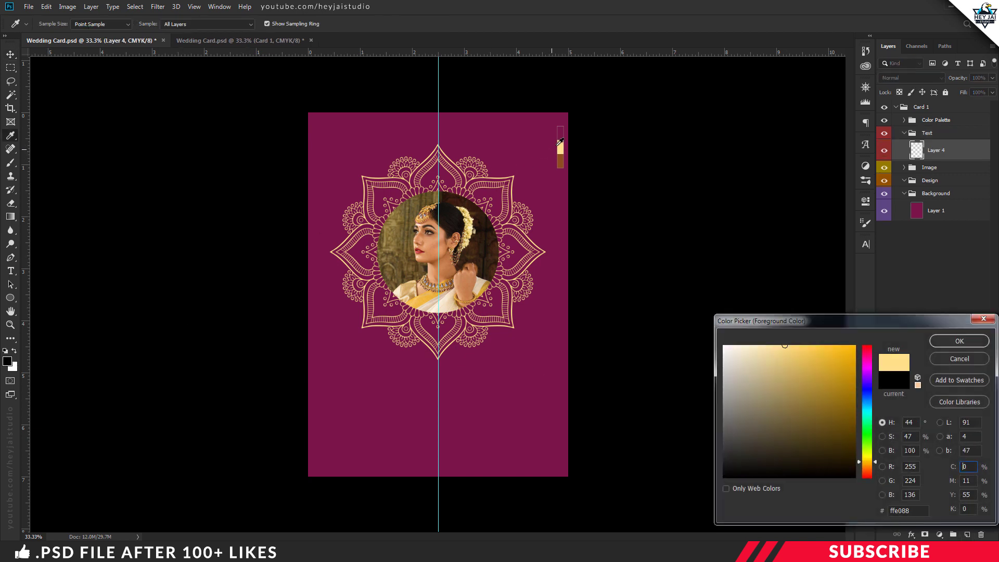
left_click(945, 343)
key("v")
key("t")
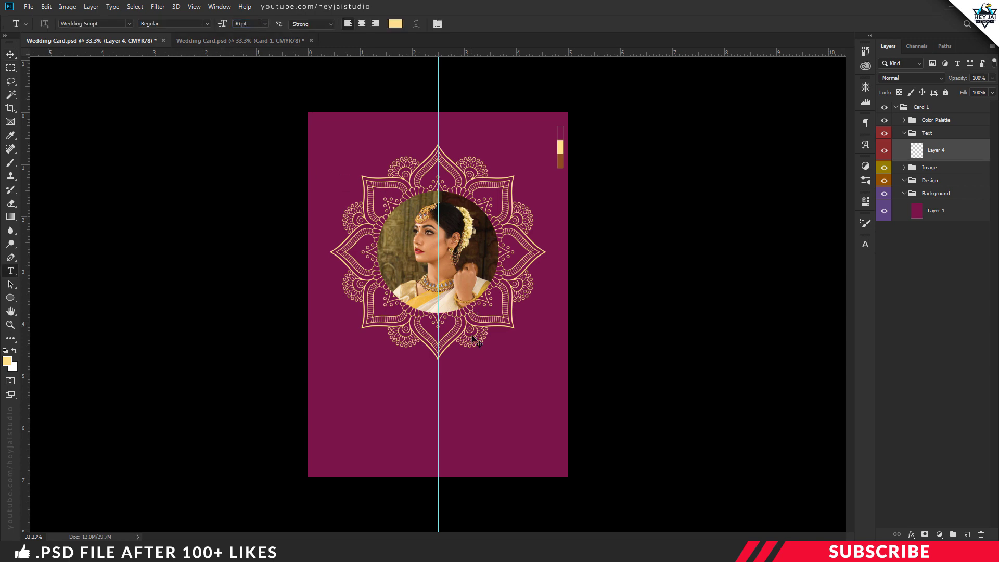
scroll(438, 388, "up", 1)
scroll(438, 386, "up", 1)
left_click(377, 343)
key("ctrl+Return")
key("v")
left_click_drag(501, 349, 481, 392)
Step: Start the next text line, typing 'tweds' for the Weds line
key("ctrl+t")
key("Return")
type("tweds")
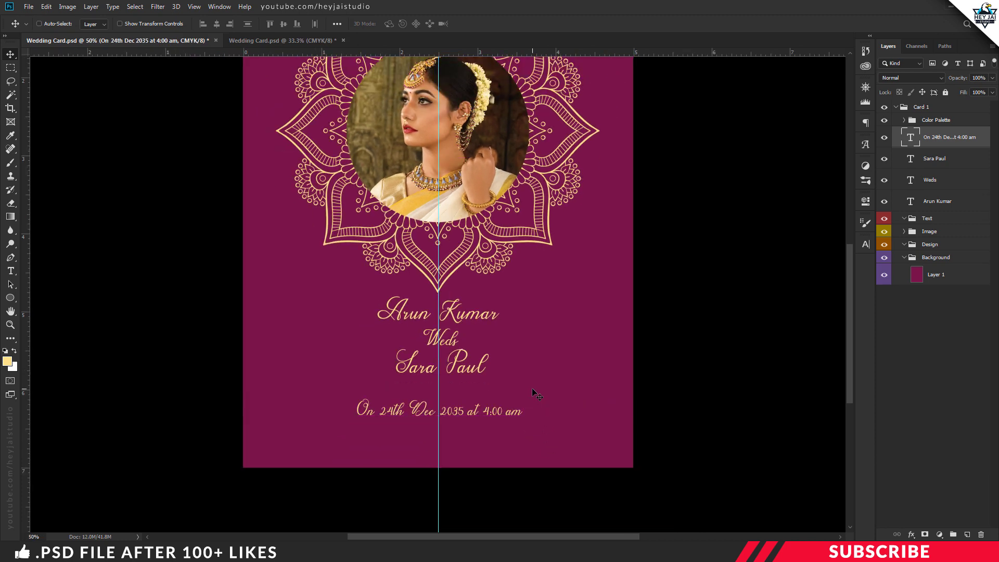
key("ctrl+minus")
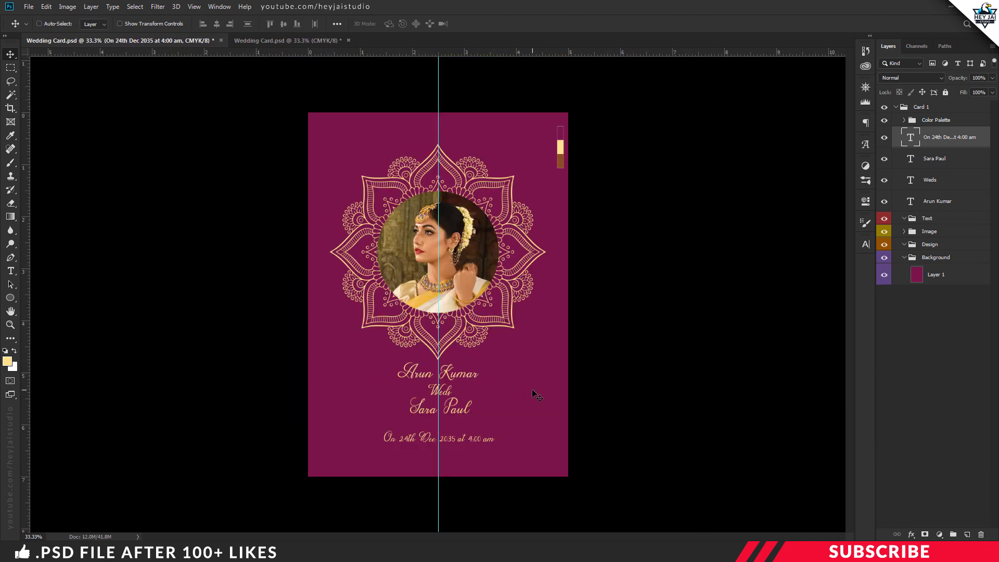
key("ctrl+plus")
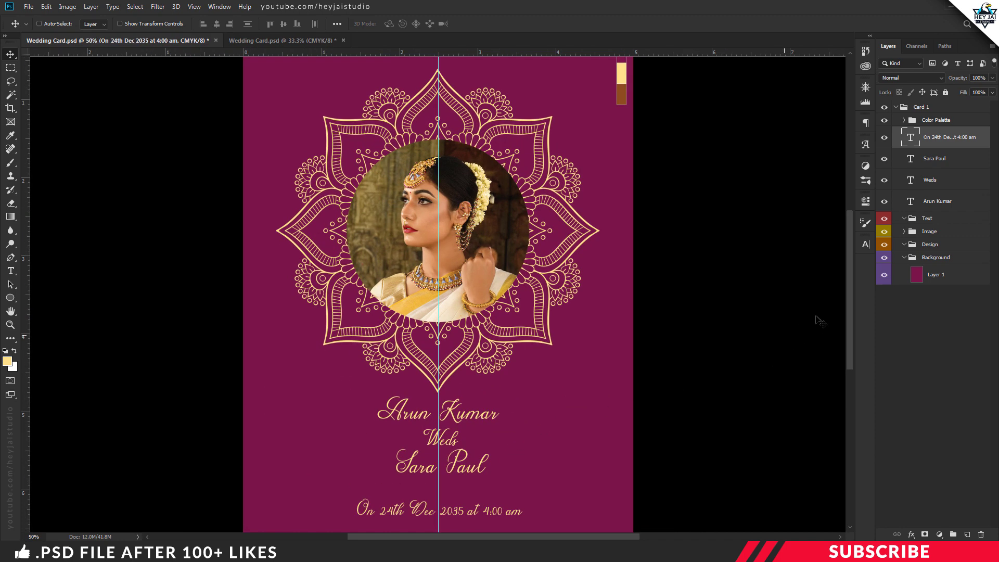
scroll(512, 440, "down", 3)
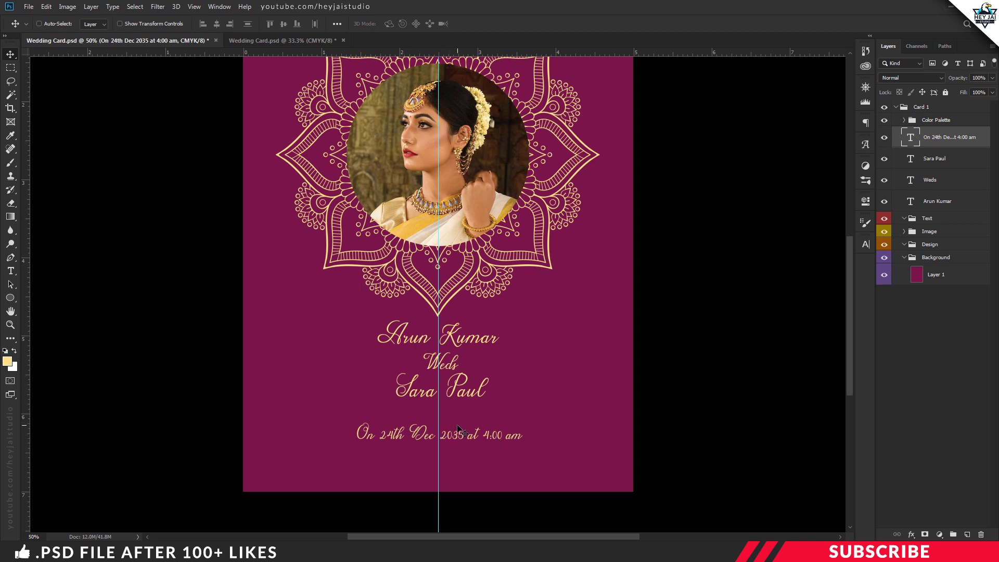
Step: Add a new layer in the Design group, keeping light yellow, and choose the Line Tool
left_click(933, 244)
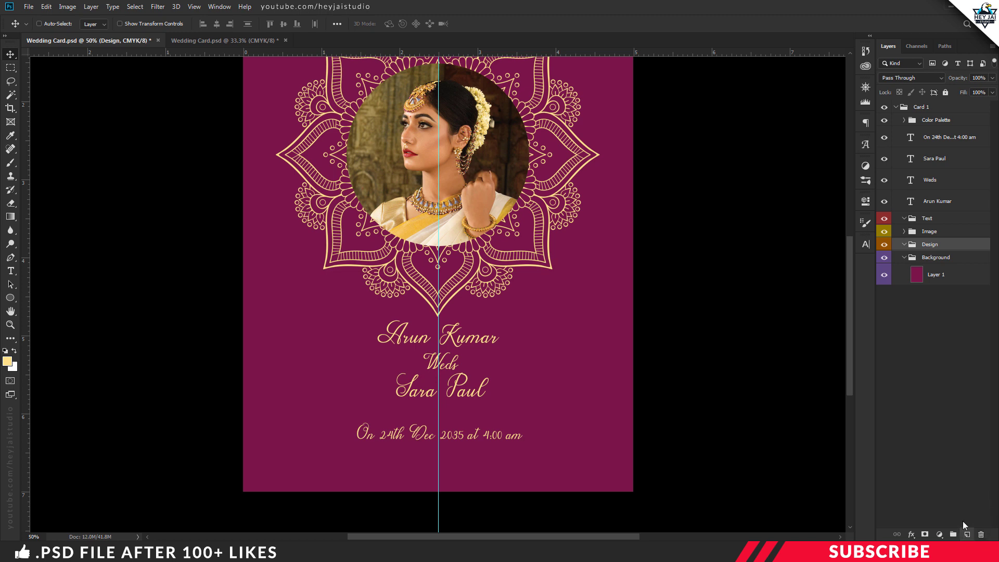
left_click(967, 535)
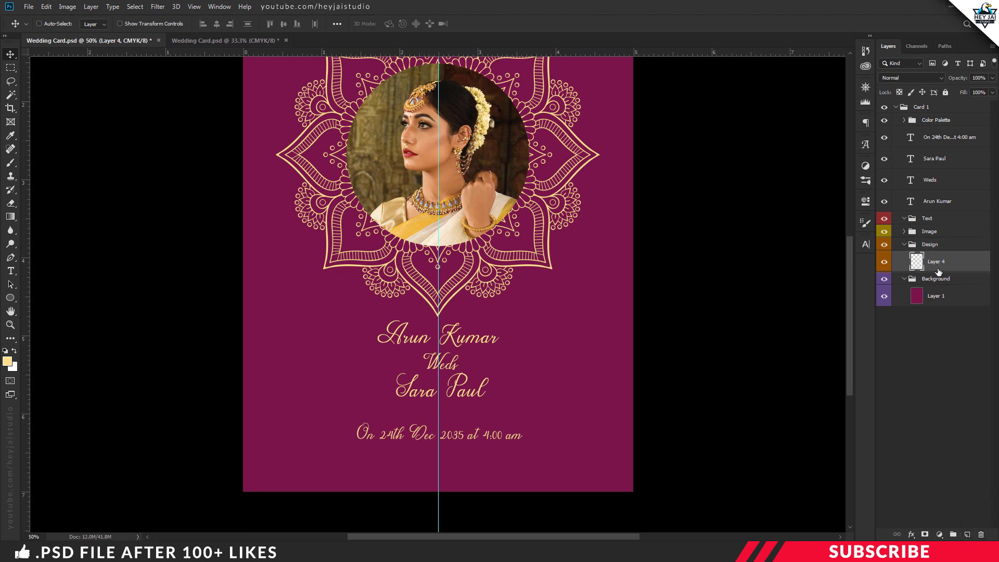
left_click(7, 362)
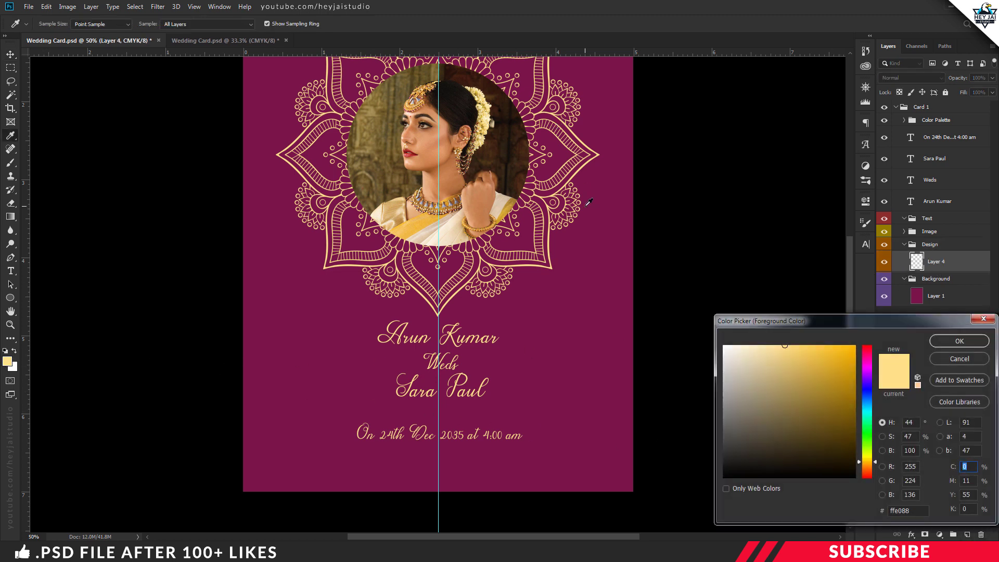
key("ctrl+minus")
left_click(948, 344)
right_click(10, 298)
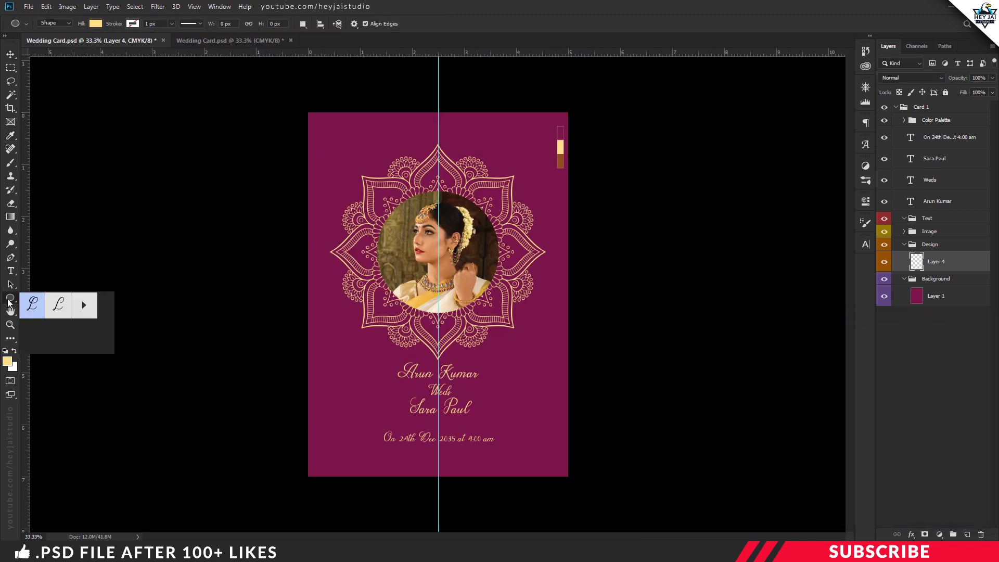
left_click(52, 337)
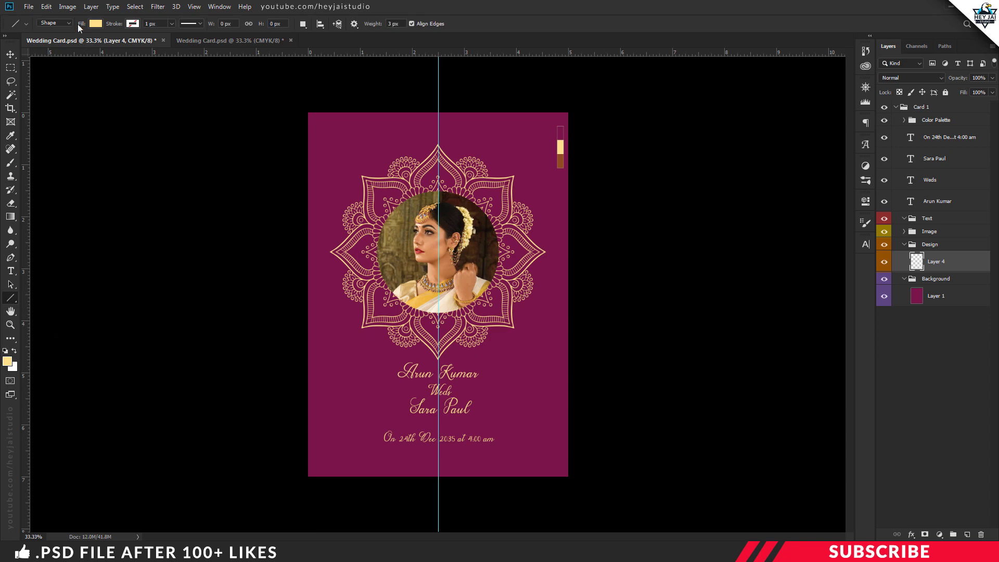
Step: Draw a thin light-yellow rule above the date and a copy below it
left_click_drag(366, 19, 359, 18)
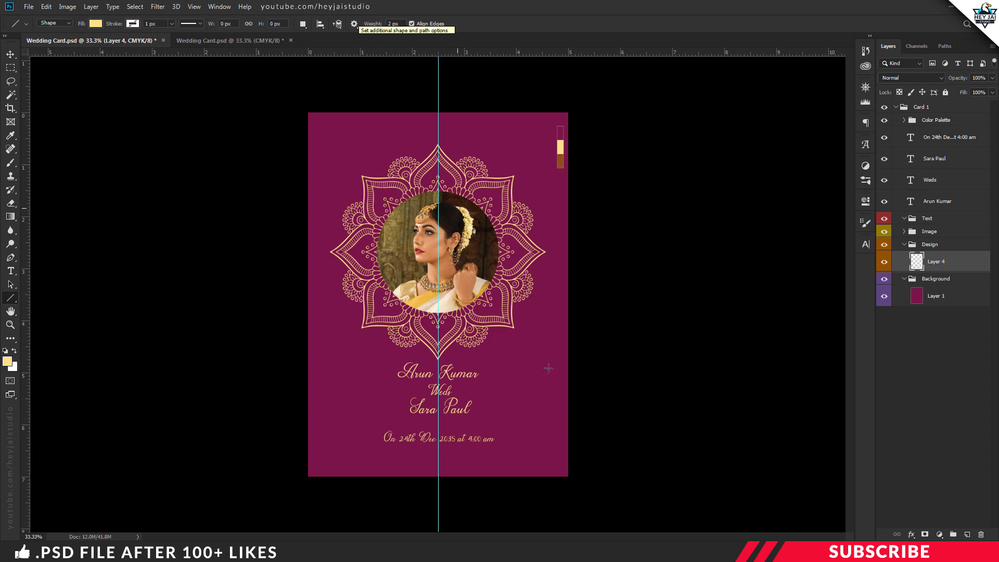
key("ctrl+plus")
key("ctrl+plus")
scroll(560, 408, "down", 3)
scroll(772, 368, "down", 5)
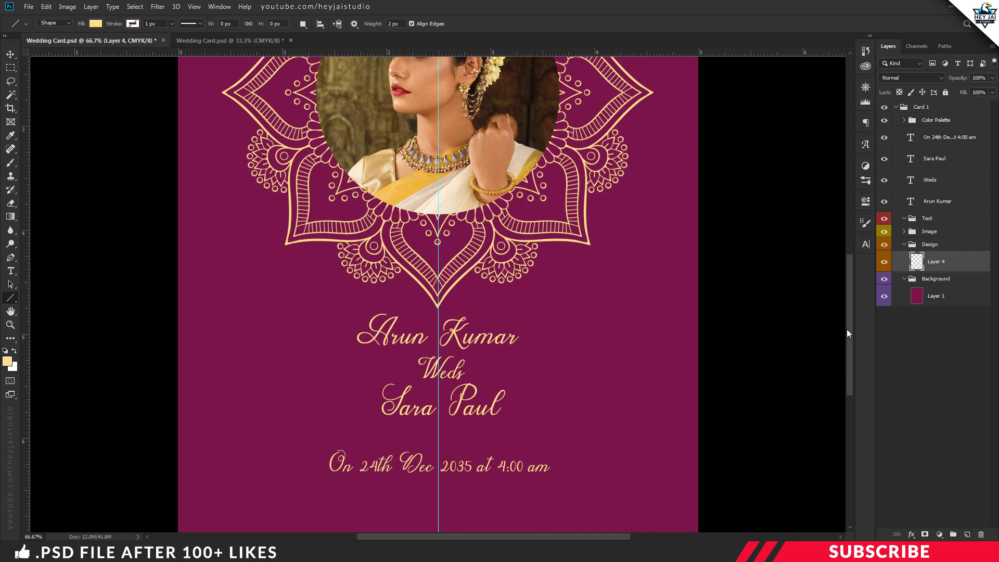
key("ctrl+plus")
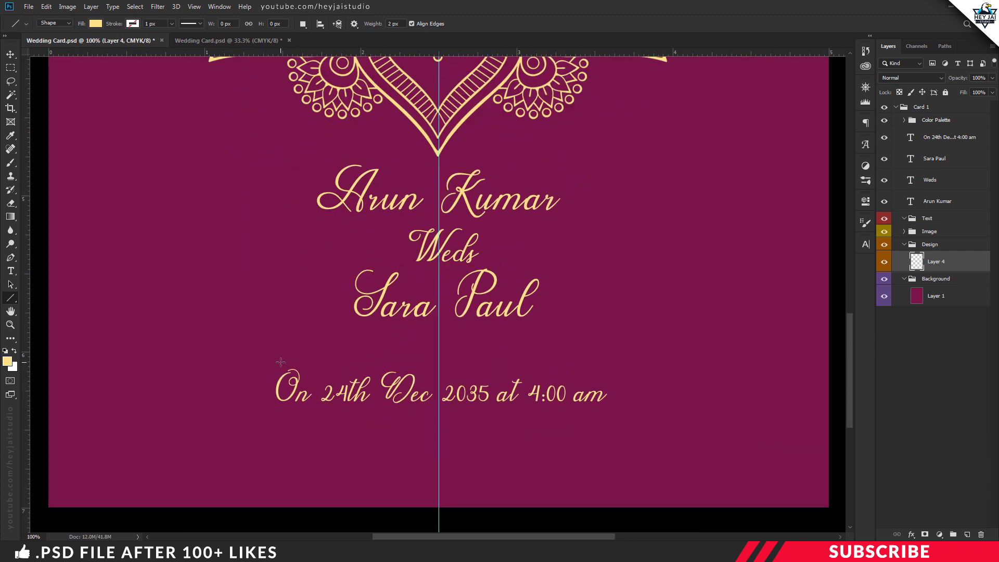
left_click_drag(283, 361, 608, 368)
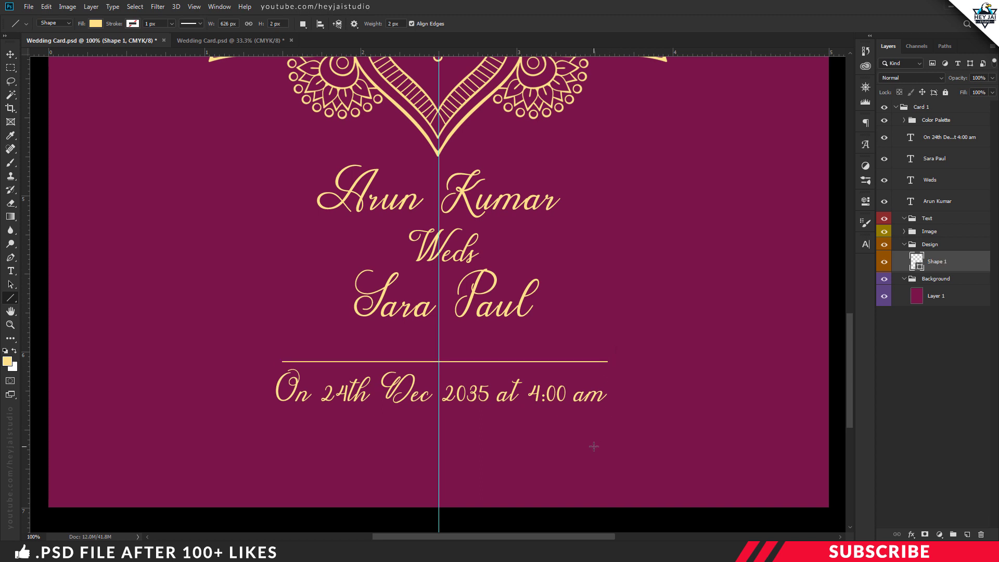
key("ctrl+j")
key("v")
left_click_drag(459, 362, 461, 419)
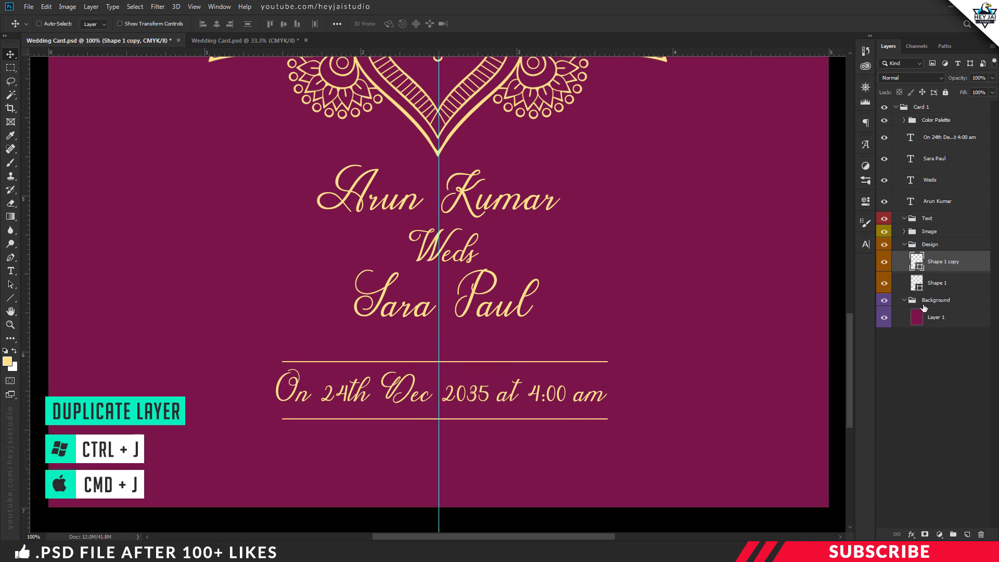
Step: Nudge Shape 1 down and Shape 1 copy up so the halves meet
left_click(936, 283)
key("Down")
key("Down")
left_click(940, 263)
key("Up")
key("Up")
key("Up")
key("Up")
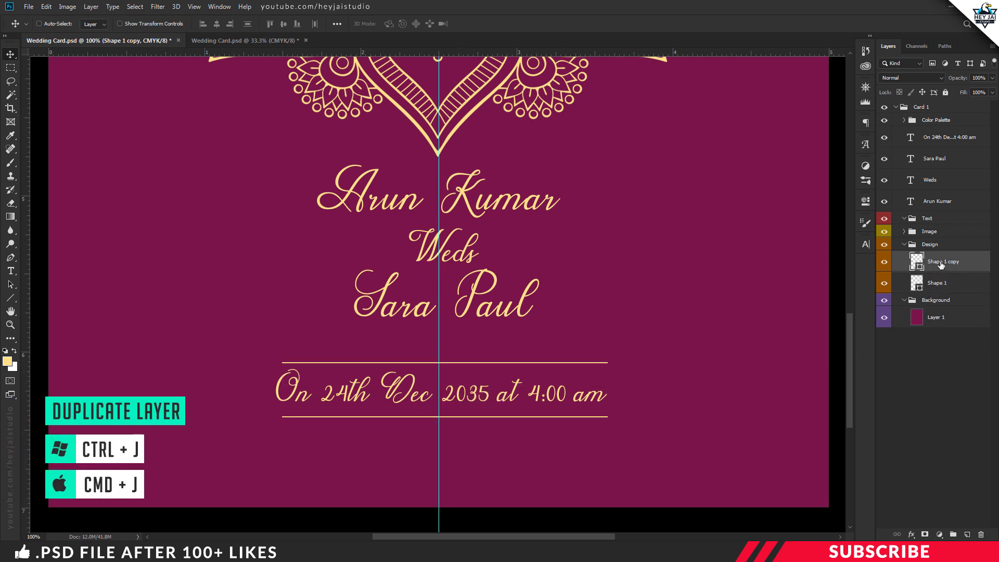
key("ctrl+minus")
key("ctrl+minus")
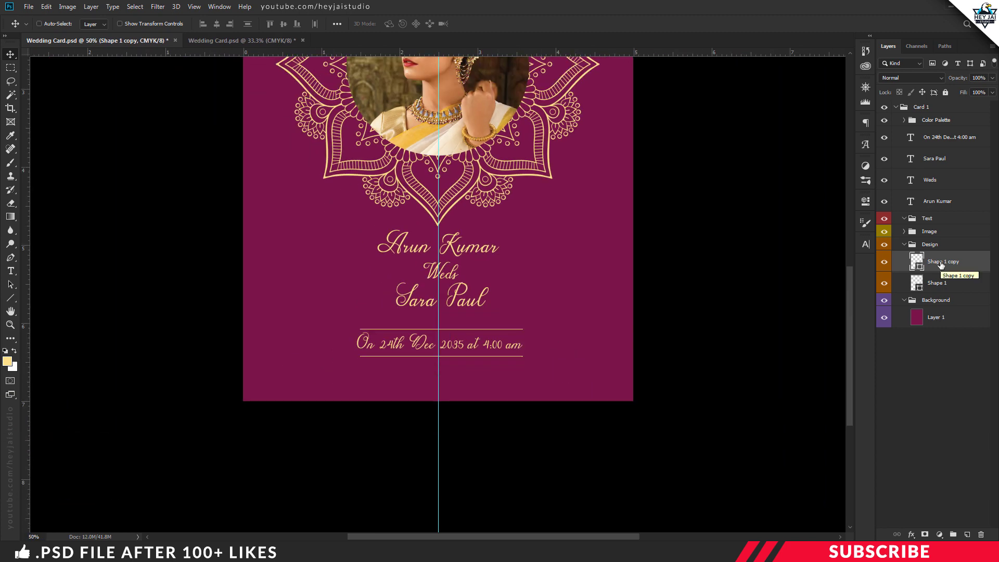
key("ctrl+minus")
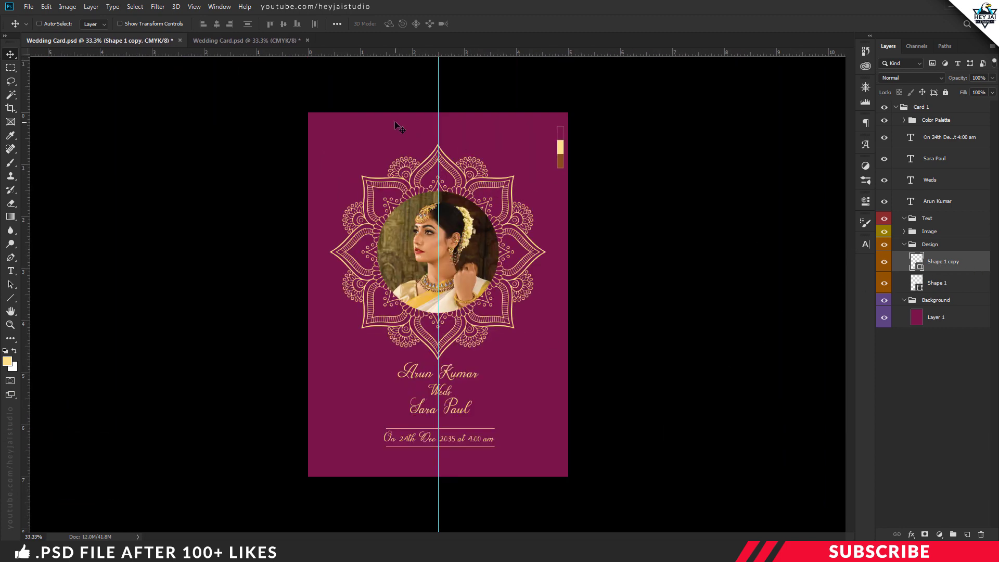
Step: Create a new group inside Design named Bar 1
left_click(953, 534)
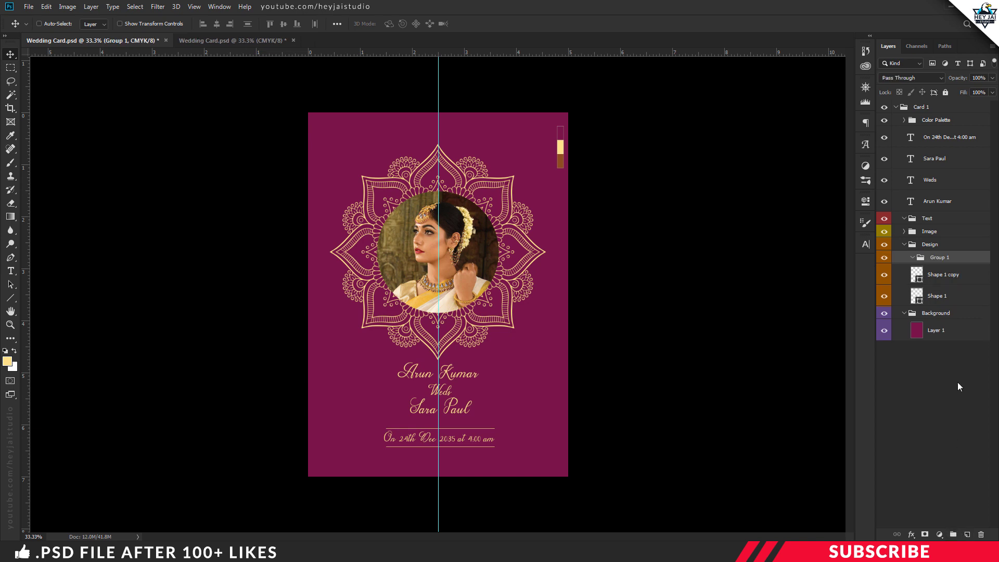
double_click(945, 259)
type("Bar")
key("Return")
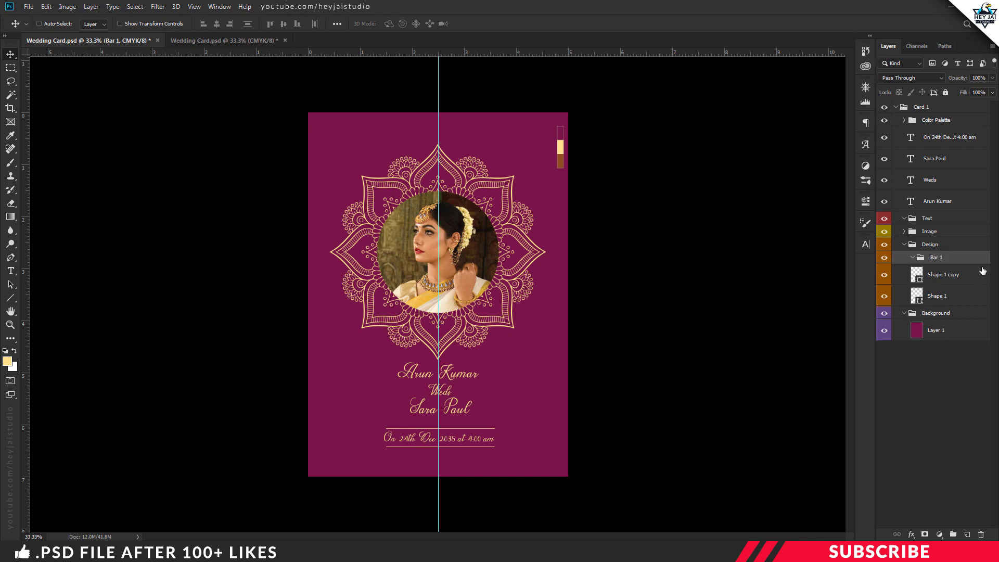
Step: Add a layer in Bar 1 with the sampled gold foreground and the Line Tool
left_click(967, 535)
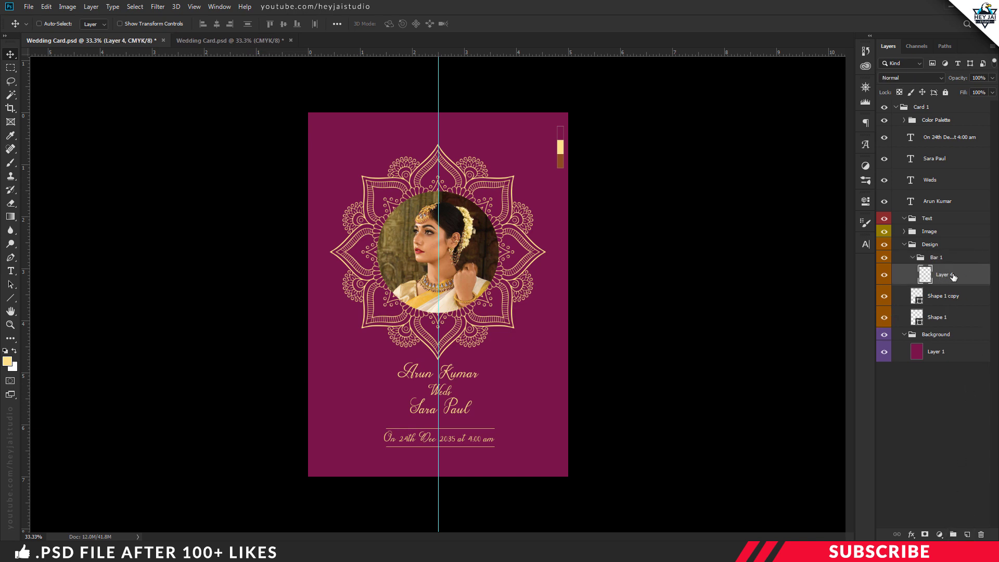
left_click(8, 360)
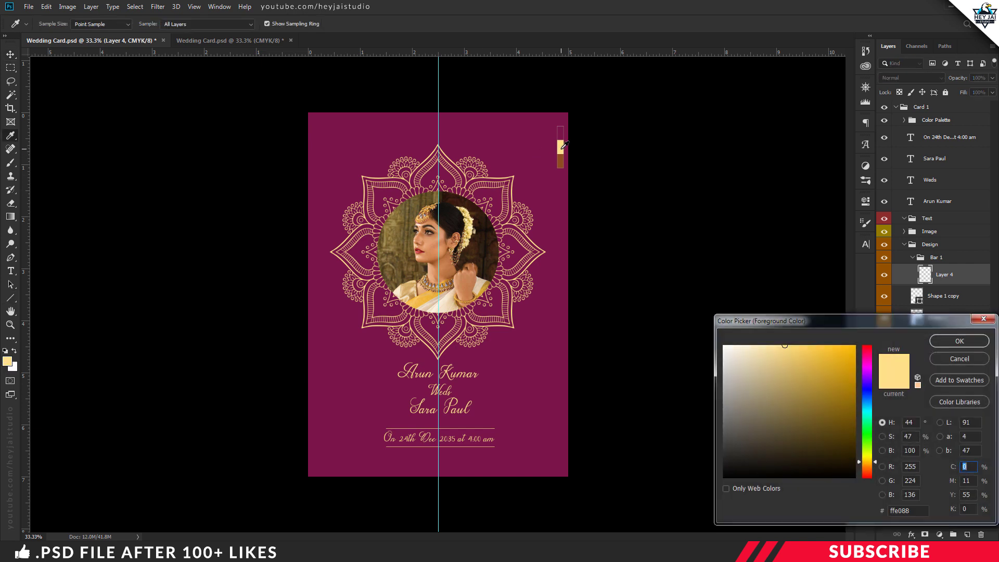
left_click(959, 341)
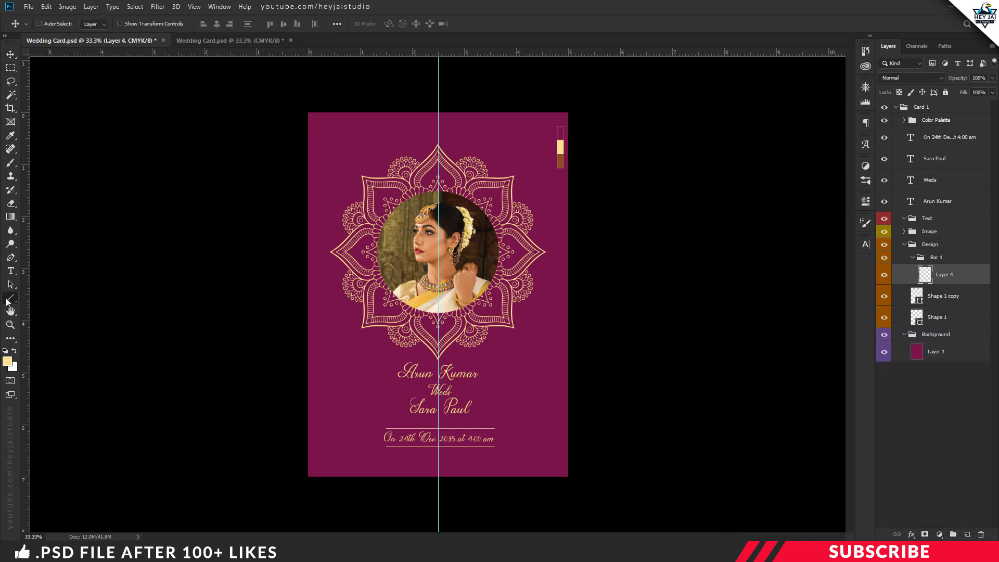
right_click(8, 301)
left_click(45, 339)
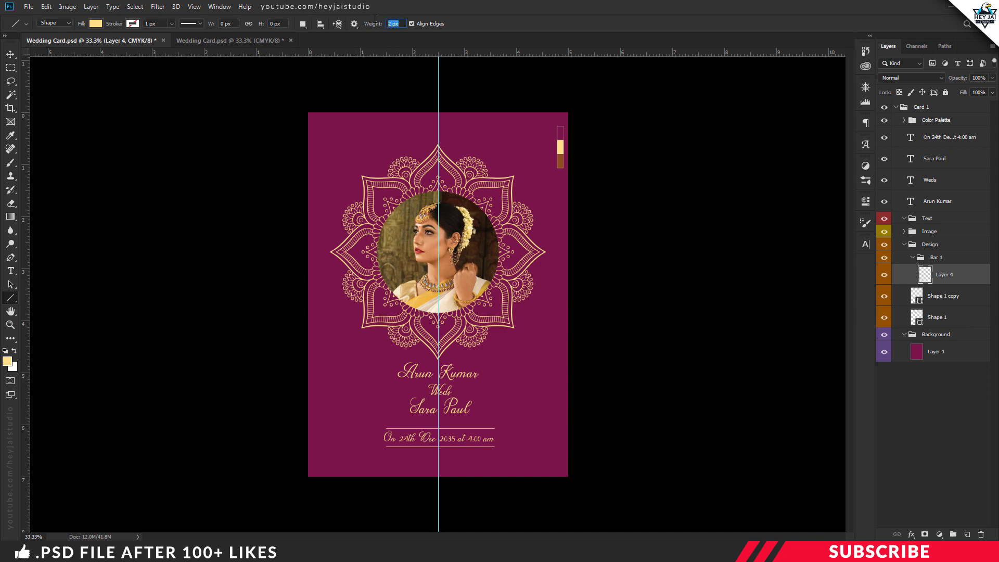
Step: Draw a thin gold line across the card's top and nudge it down slightly
key("ctrl+plus")
scroll(338, 310, "up", 5)
key("ctrl+plus")
scroll(318, 323, "up", 2)
scroll(317, 323, "up", 2)
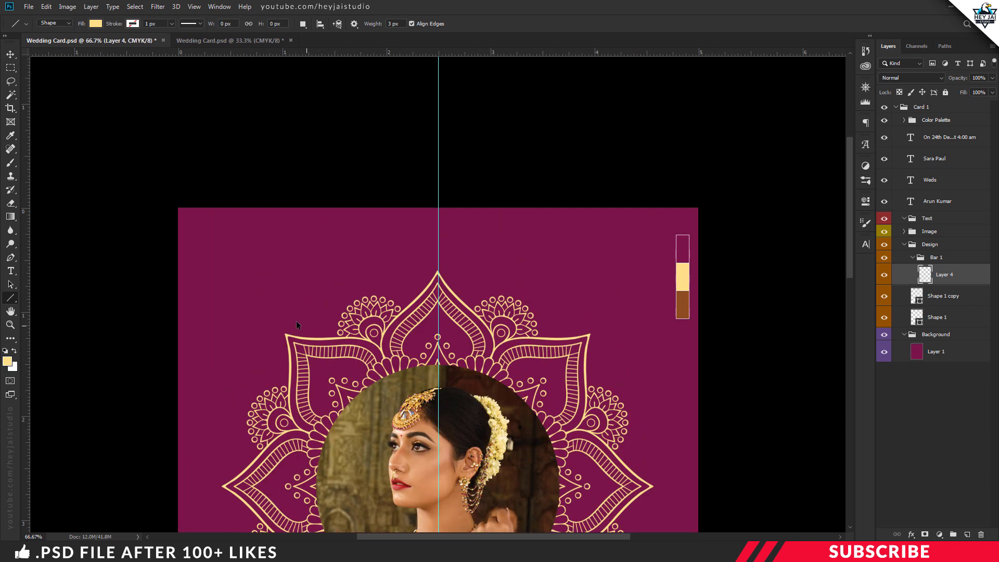
key("ctrl+plus")
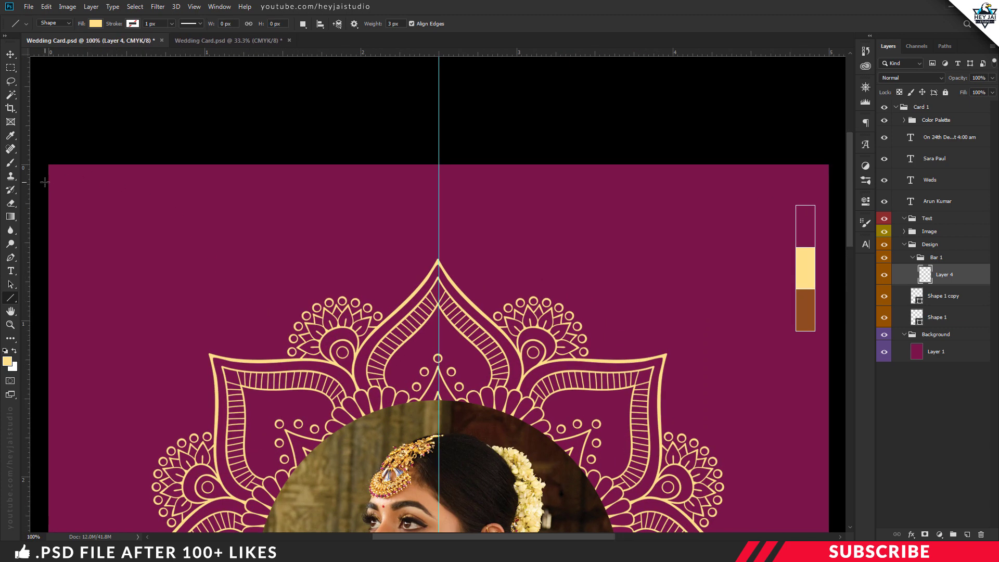
left_click_drag(40, 180, 837, 204)
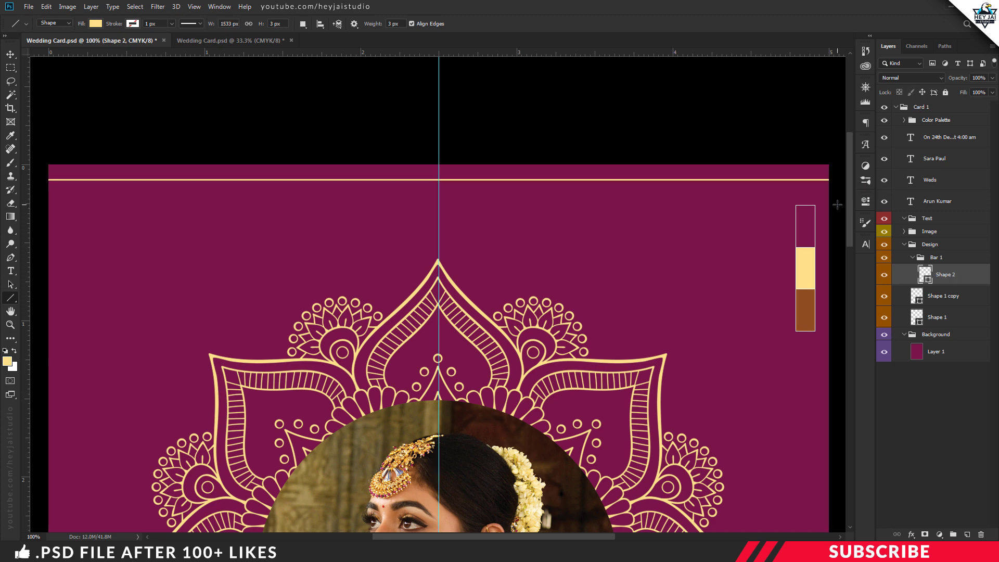
key("ctrl+Down")
key("ctrl+Down")
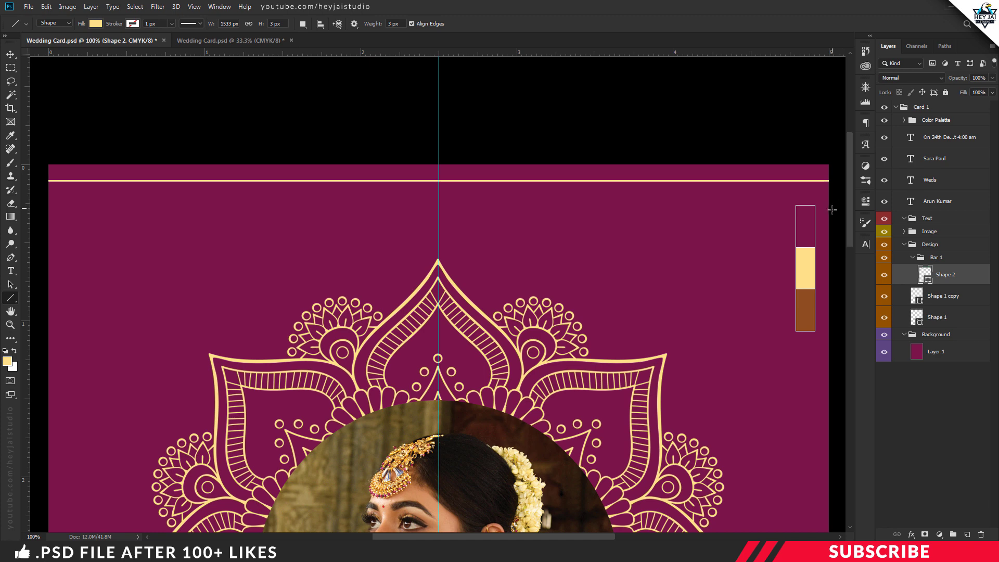
left_click(968, 534)
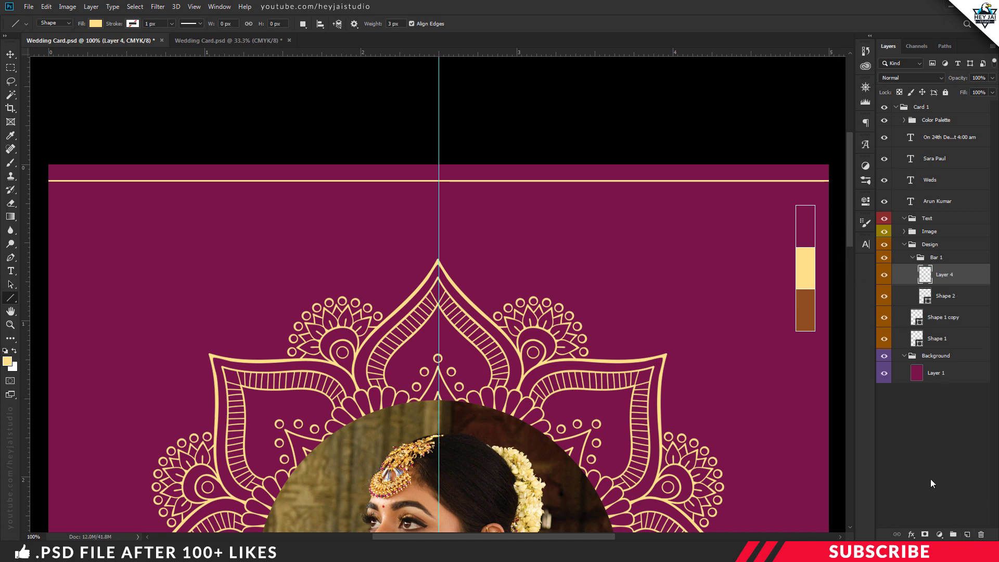
right_click(11, 300)
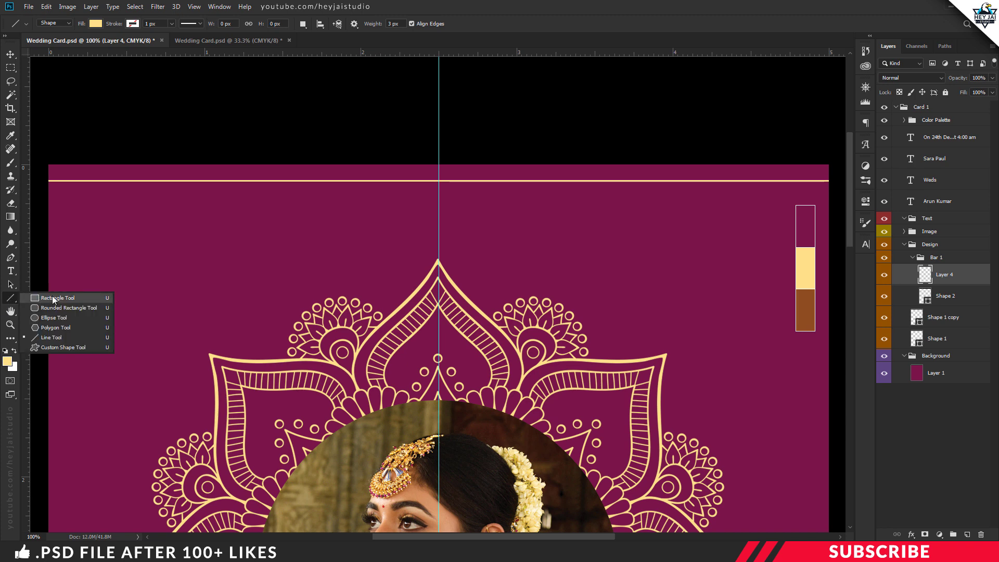
Step: Draw a gold rectangle bar across the full card width above the thin line
left_click(71, 299)
left_click_drag(39, 157, 835, 175)
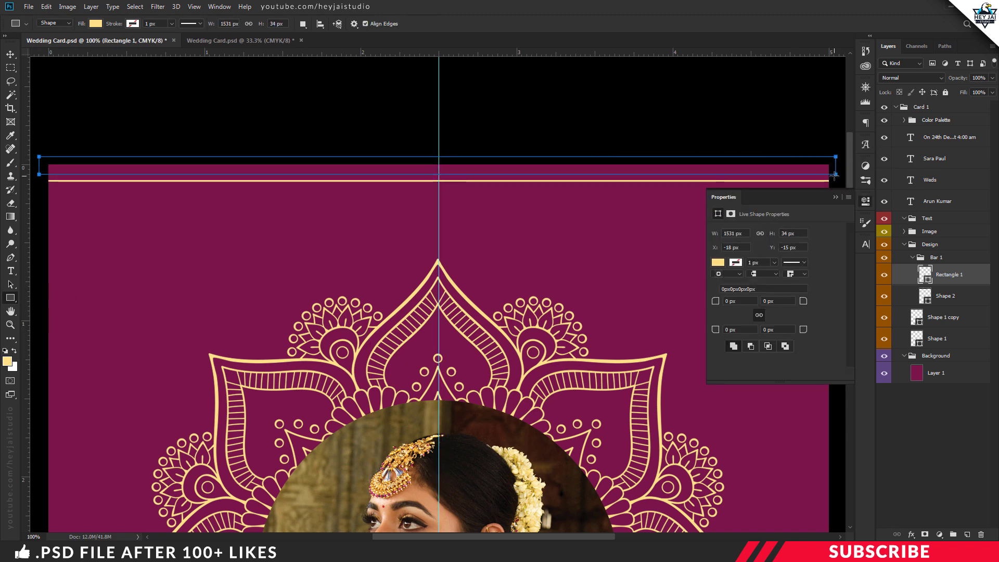
left_click(869, 200)
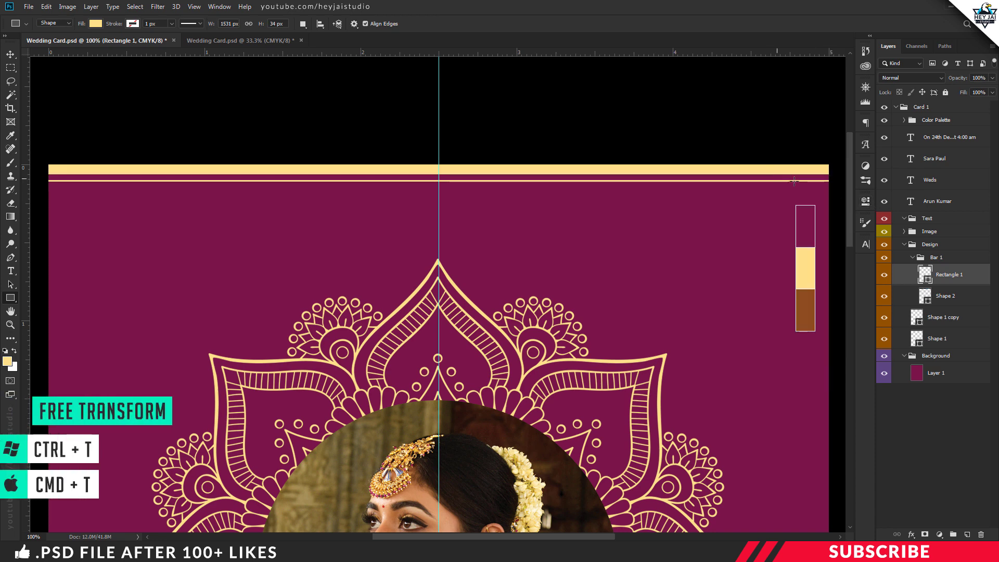
key("ctrl+t")
left_click_drag(835, 166, 828, 166)
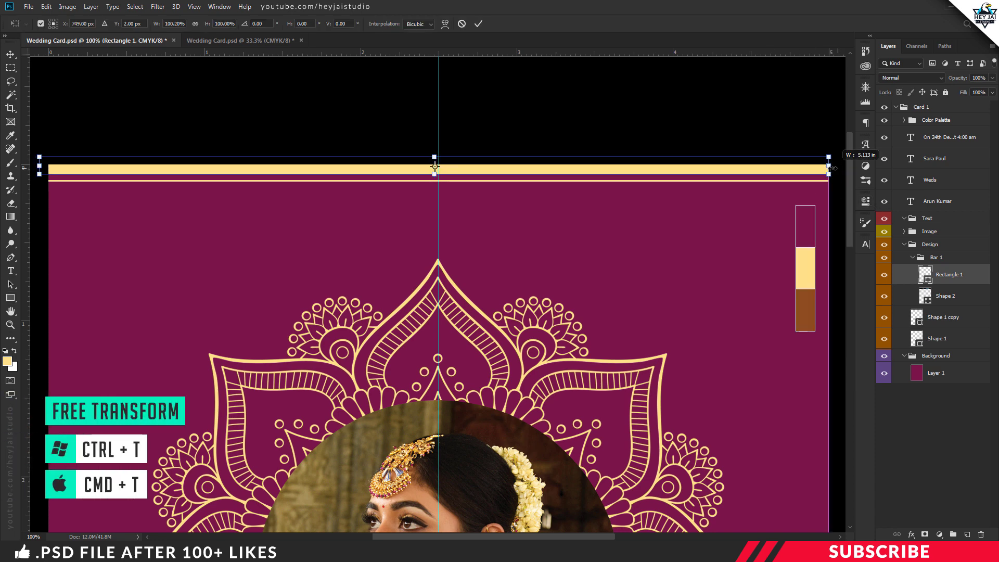
left_click_drag(434, 157, 435, 165)
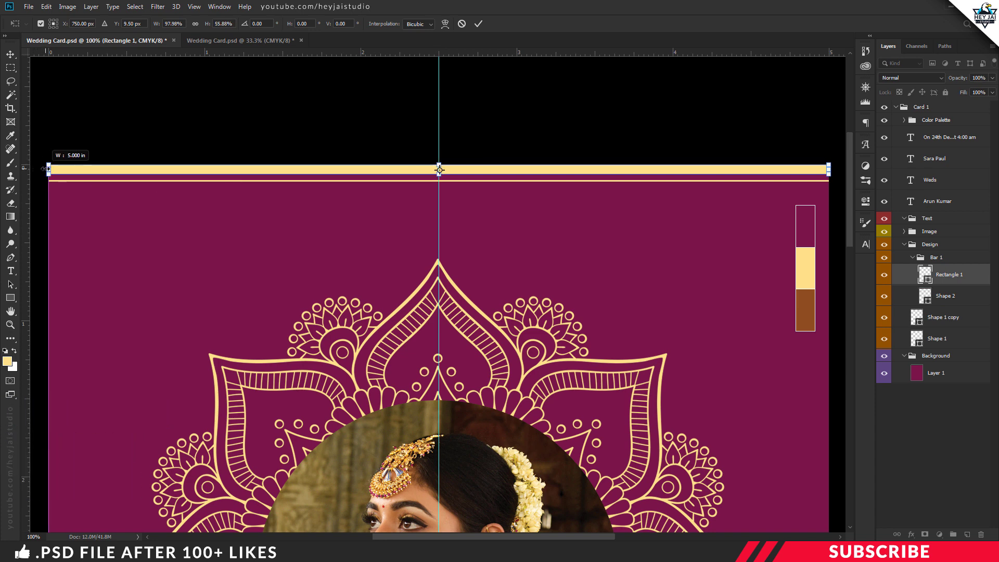
key("Return")
key("ctrl+minus")
key("ctrl+minus")
scroll(472, 270, "down", 2)
key("ctrl+minus")
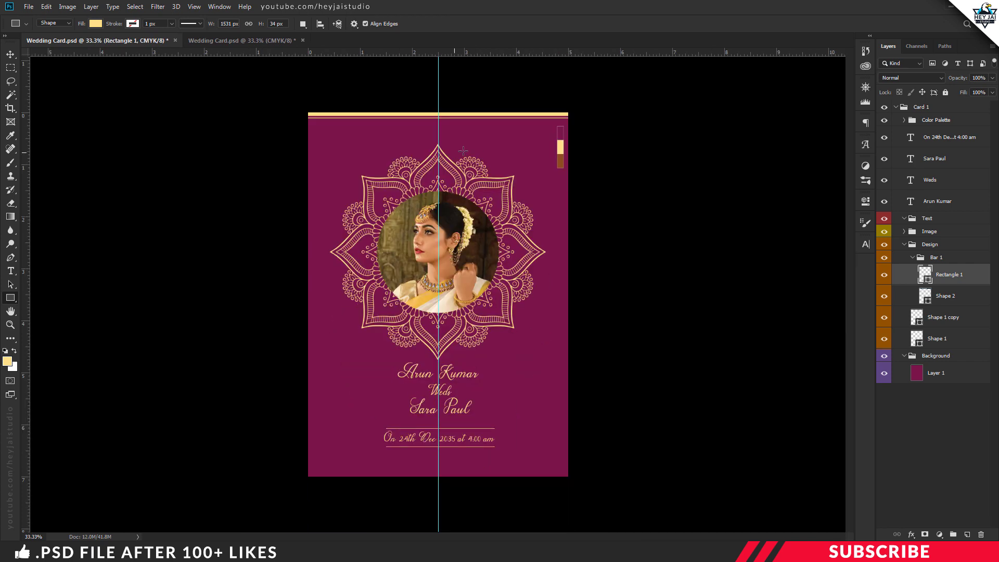
key("v")
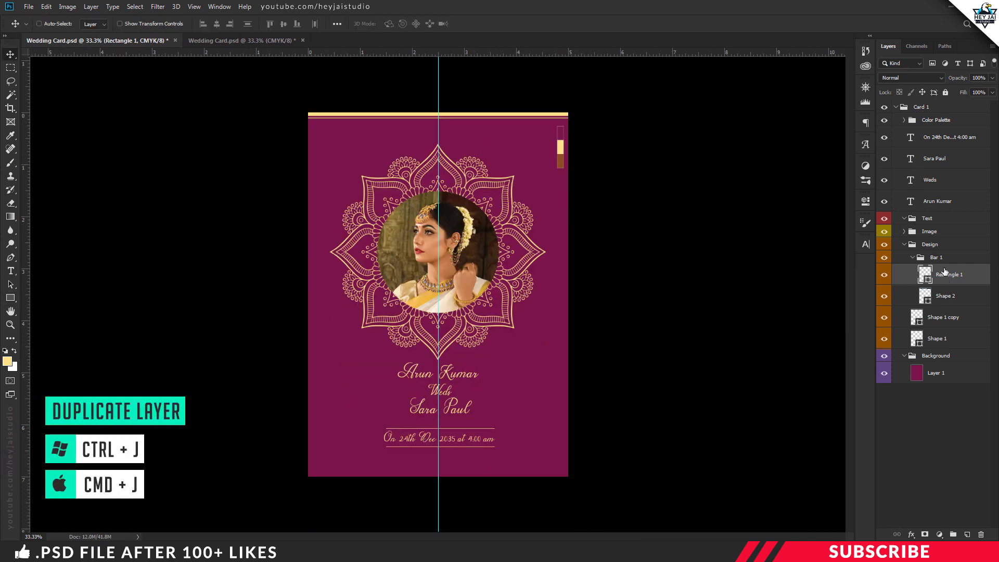
Step: Duplicate the Bar 1 group and rename the copy Bar 2
left_click(913, 257)
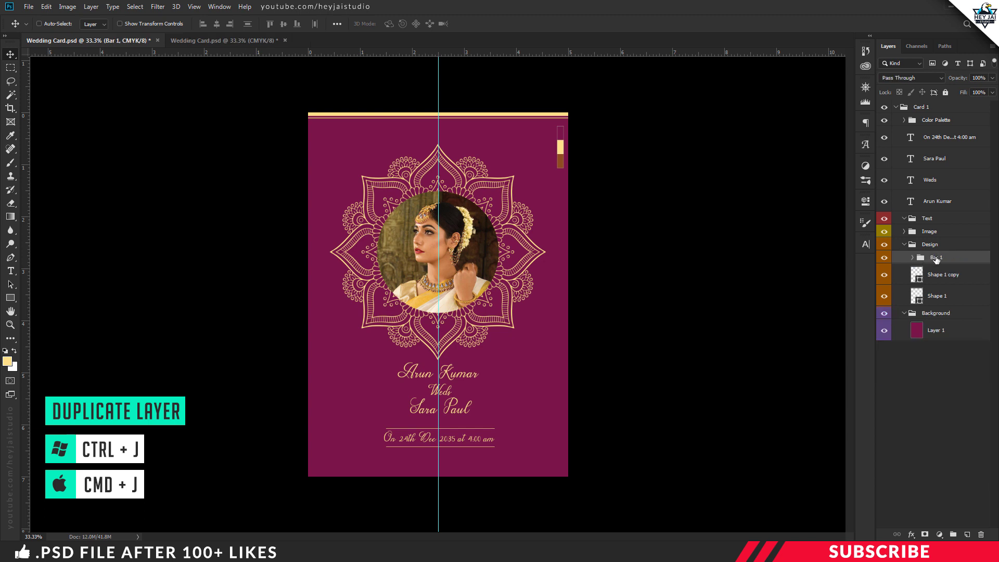
key("ctrl+j")
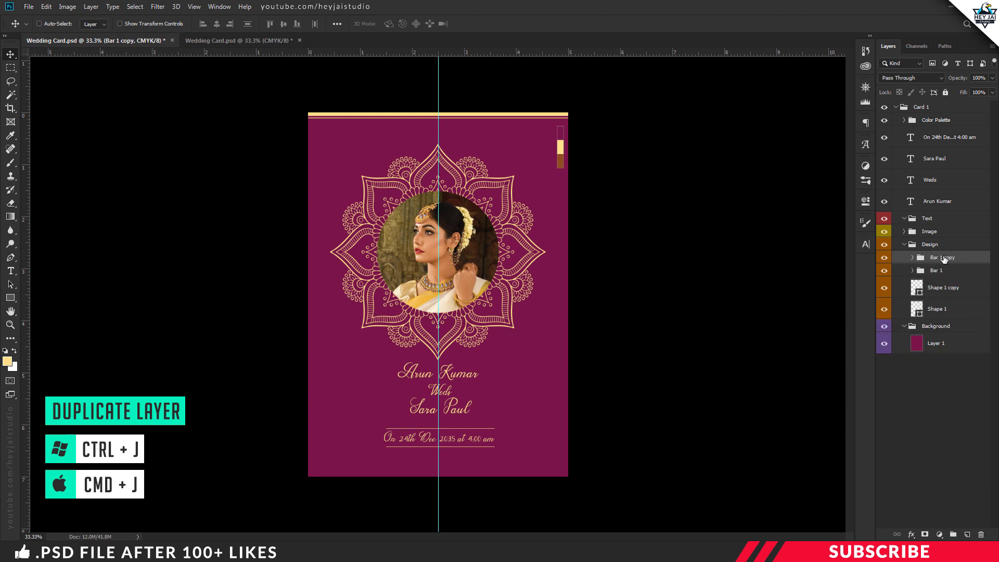
double_click(946, 258)
left_click_drag(941, 258, 976, 259)
key("BackSpace")
key("Return")
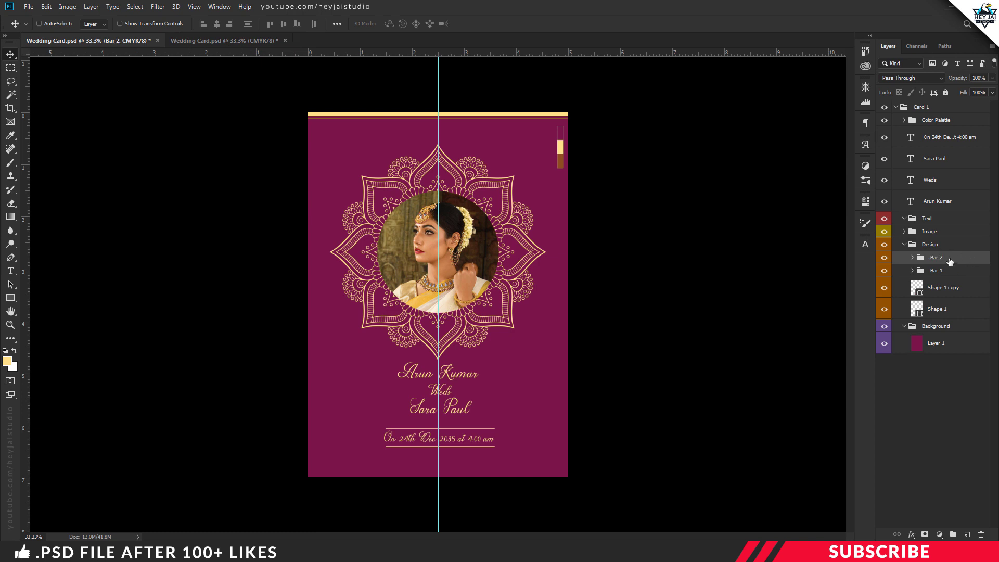
Step: Flip Bar 2 vertically and move it to the card's bottom edge
key("ctrl+t")
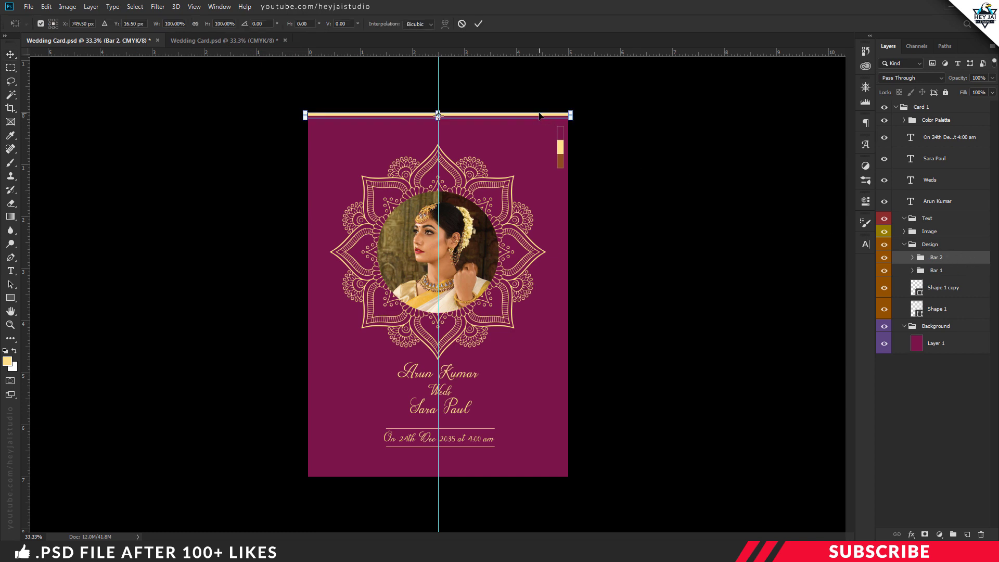
right_click(539, 115)
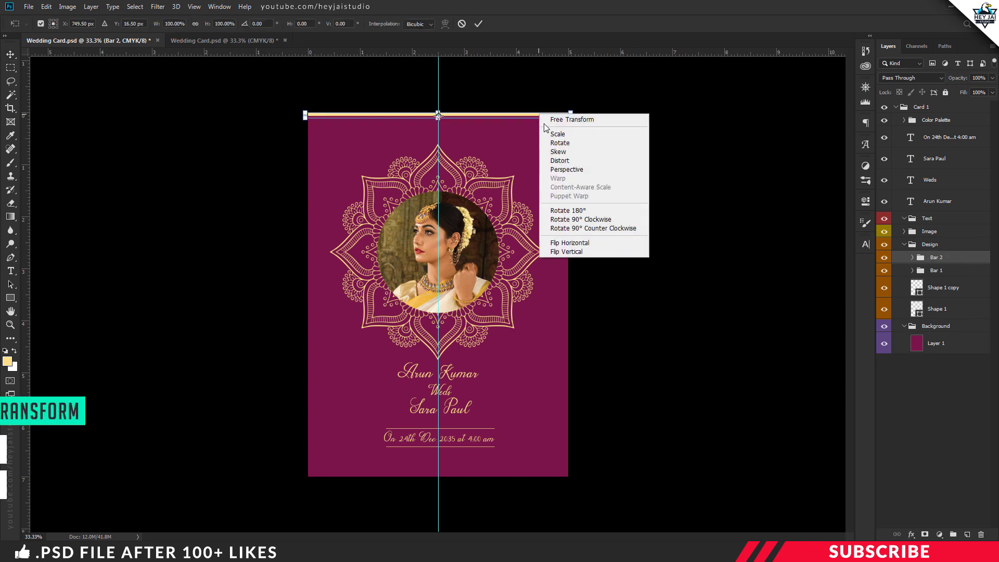
left_click(573, 251)
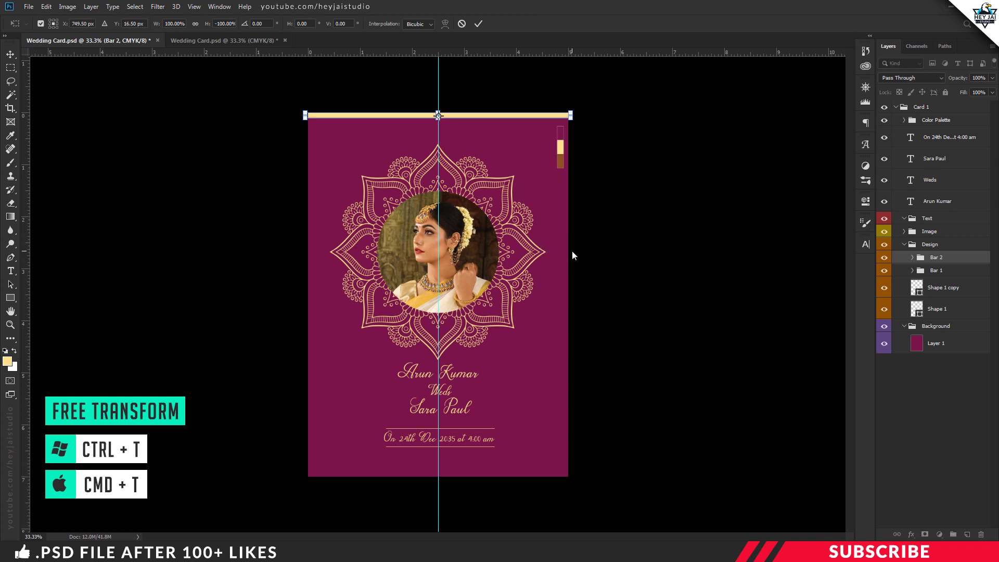
key("Return")
left_click_drag(479, 172, 473, 475)
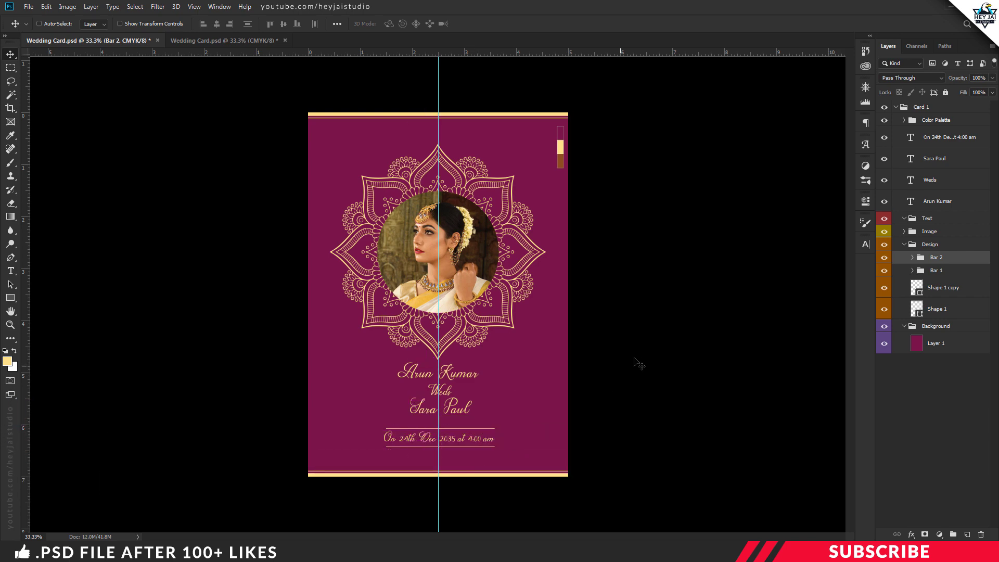
key("ctrl+plus")
scroll(570, 381, "down", 3)
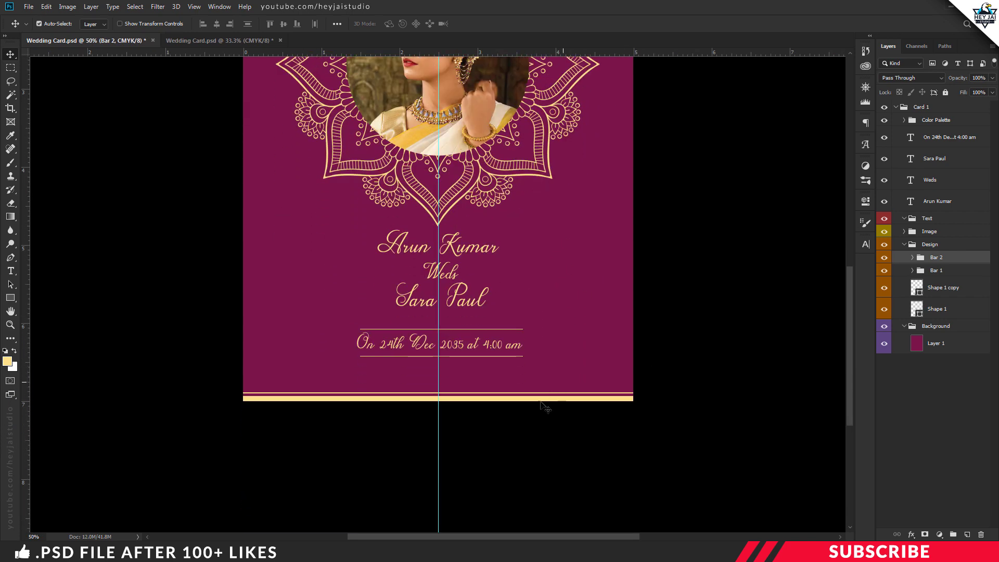
key("ctrl+plus")
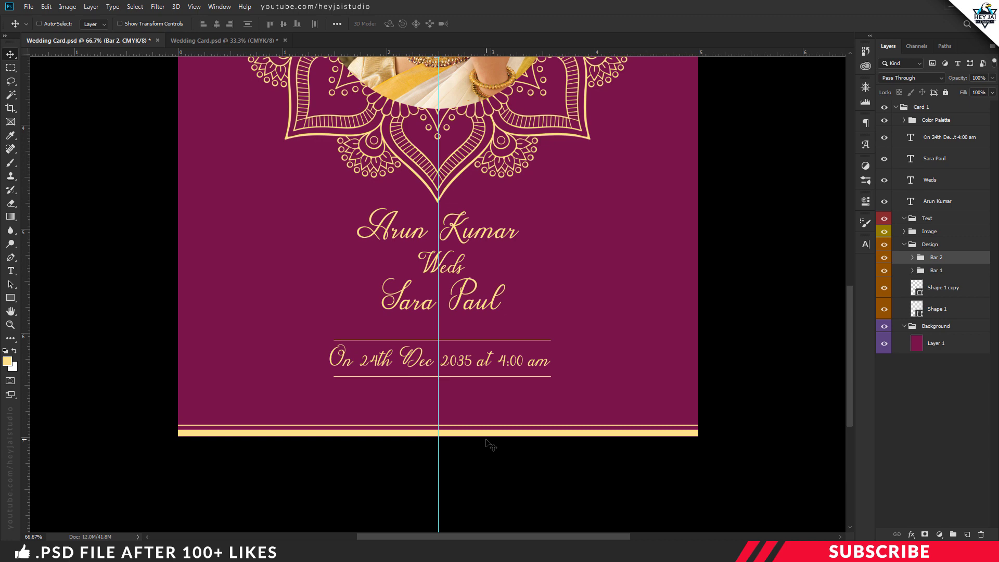
key("ctrl+minus")
key("ctrl+minus")
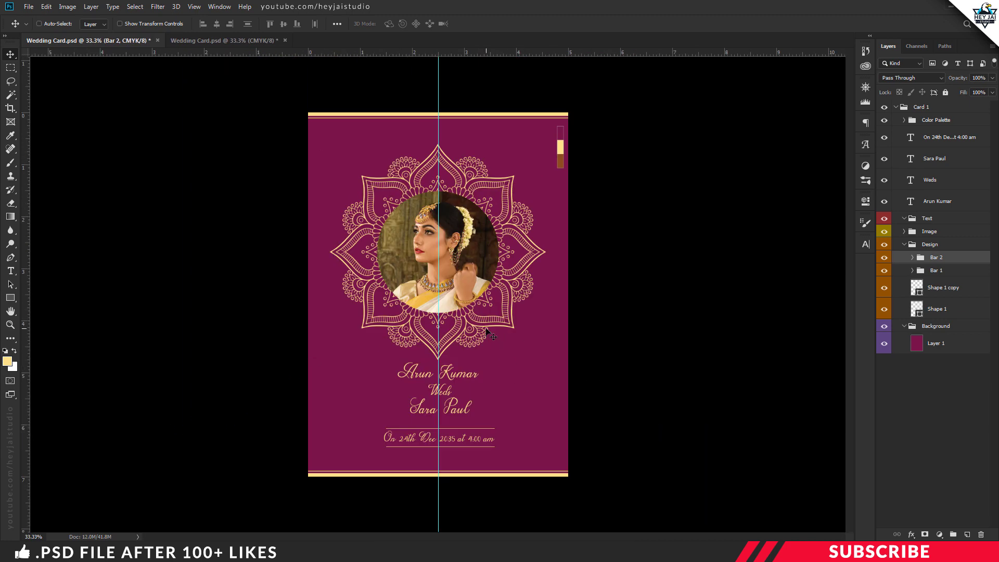
left_click(900, 245)
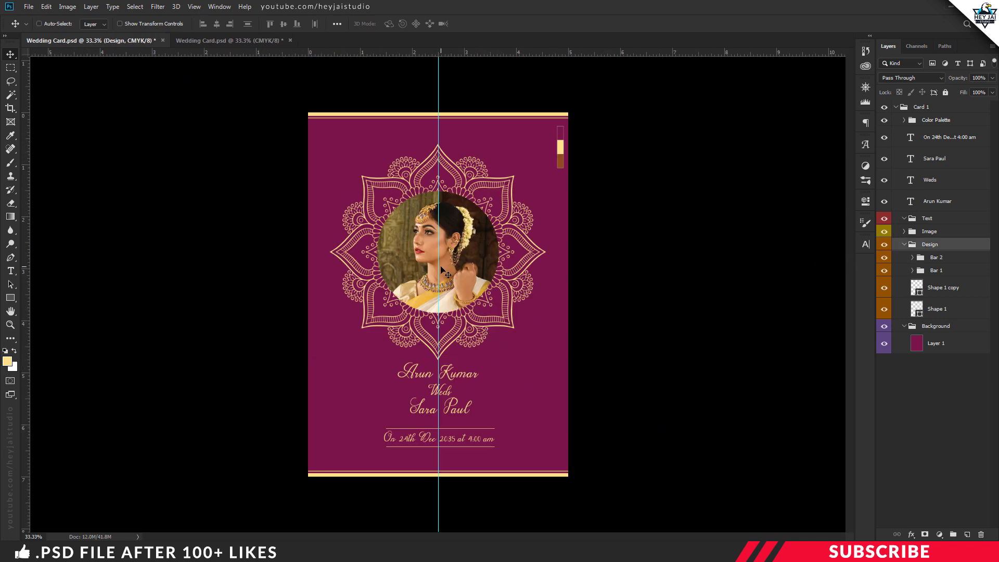
Step: Add a new layer above Bar 2 with Color Dodge blend mode
left_click(905, 244)
left_click(905, 244)
left_click(940, 260)
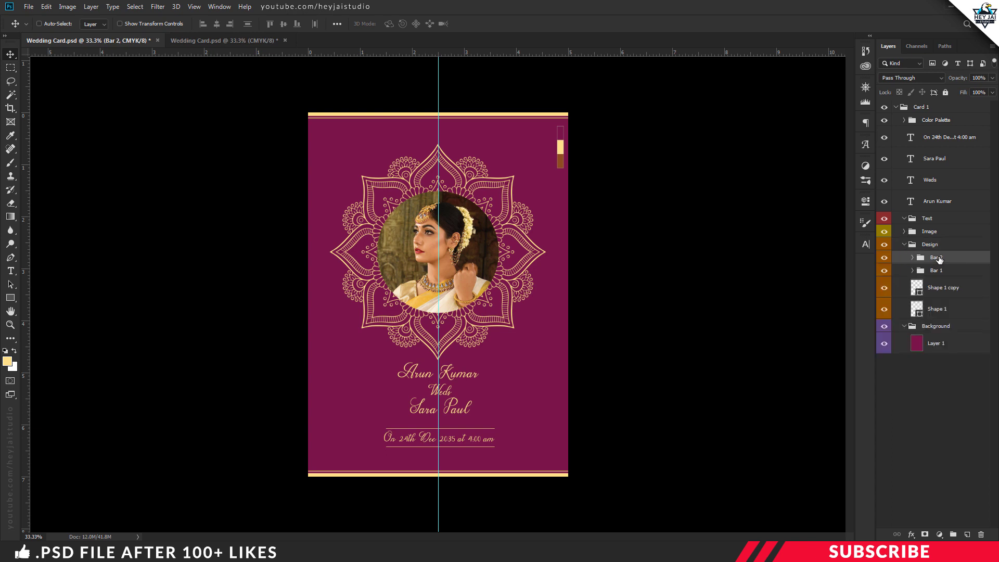
left_click(967, 533)
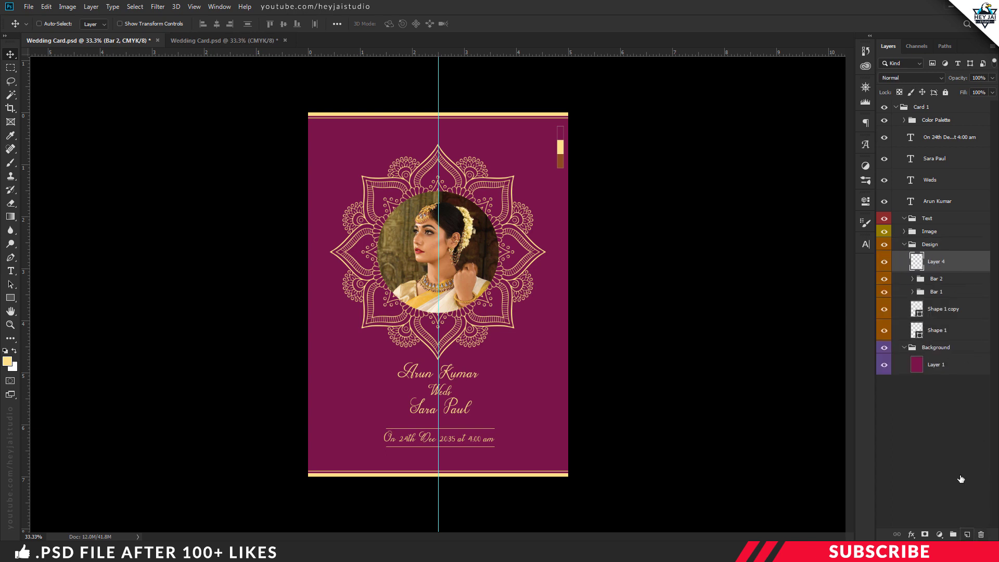
left_click(917, 78)
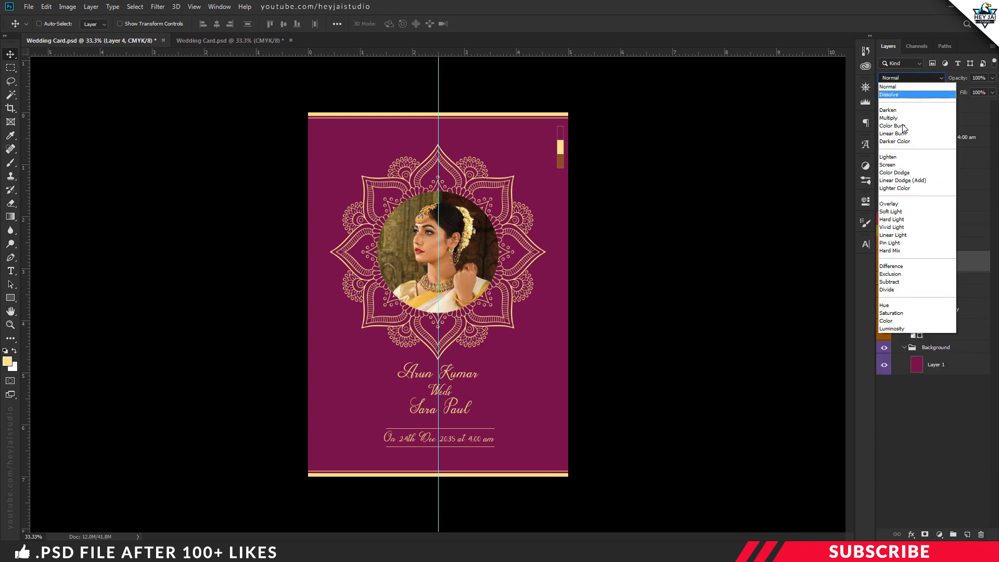
left_click(912, 173)
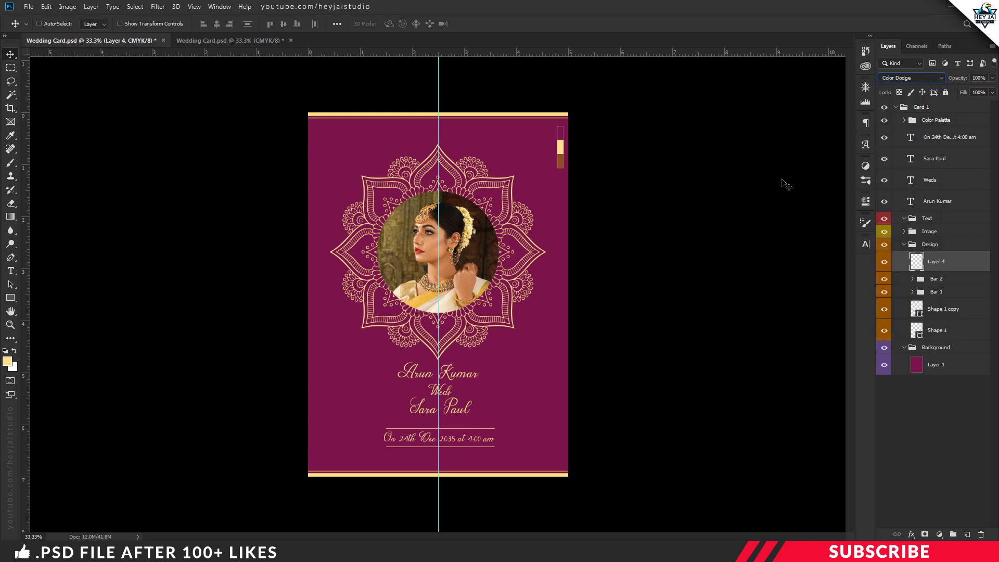
Step: Set the sampled brown as foreground and a soft round brush at 1100 px
left_click(8, 361)
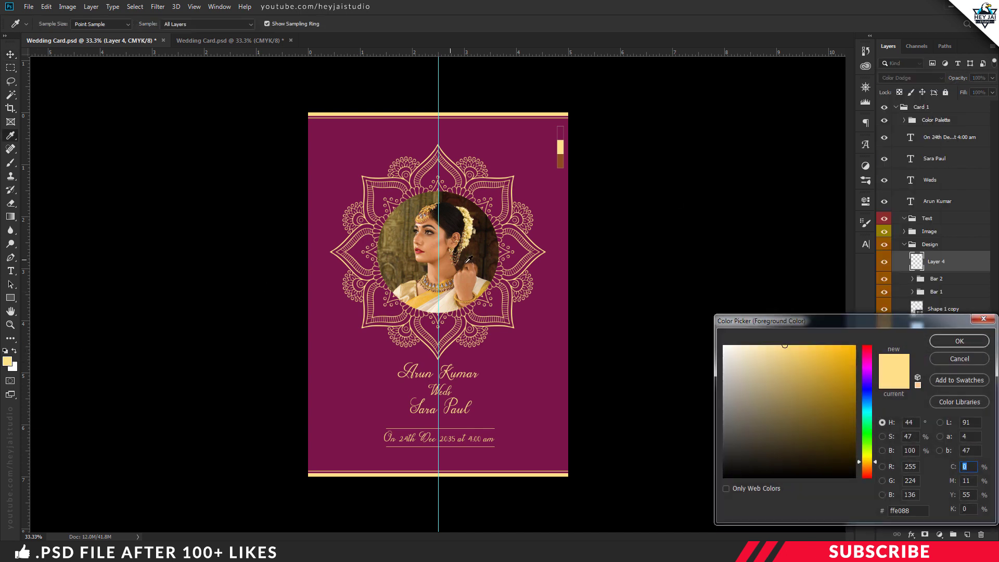
left_click(562, 162)
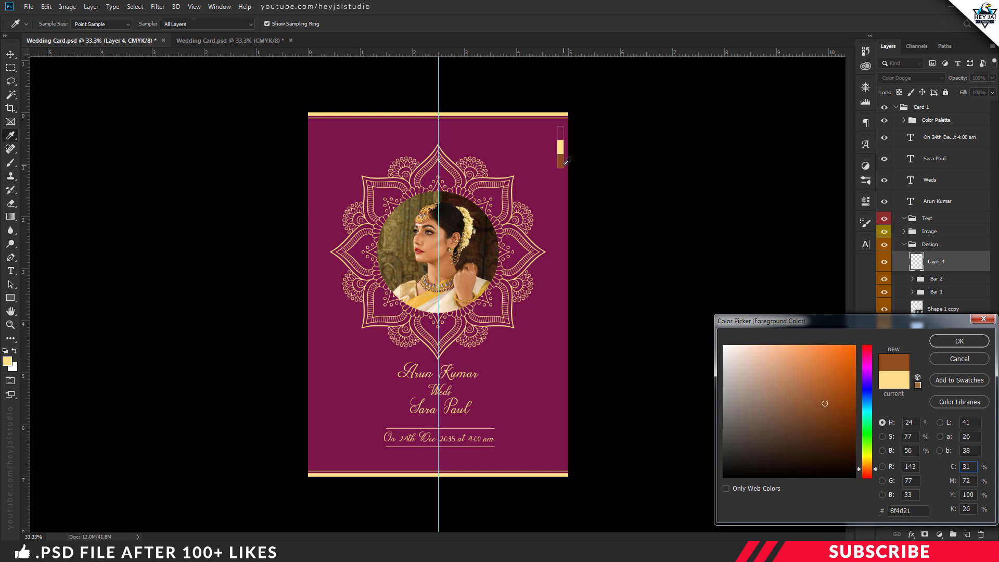
left_click(959, 340)
right_click(10, 163)
left_click(47, 163)
left_click(54, 24)
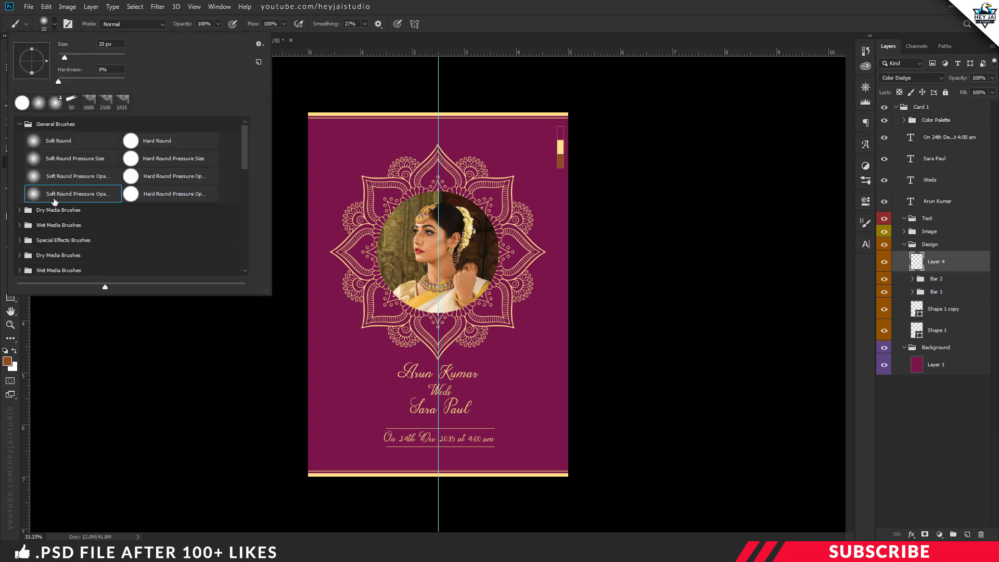
left_click(521, 14)
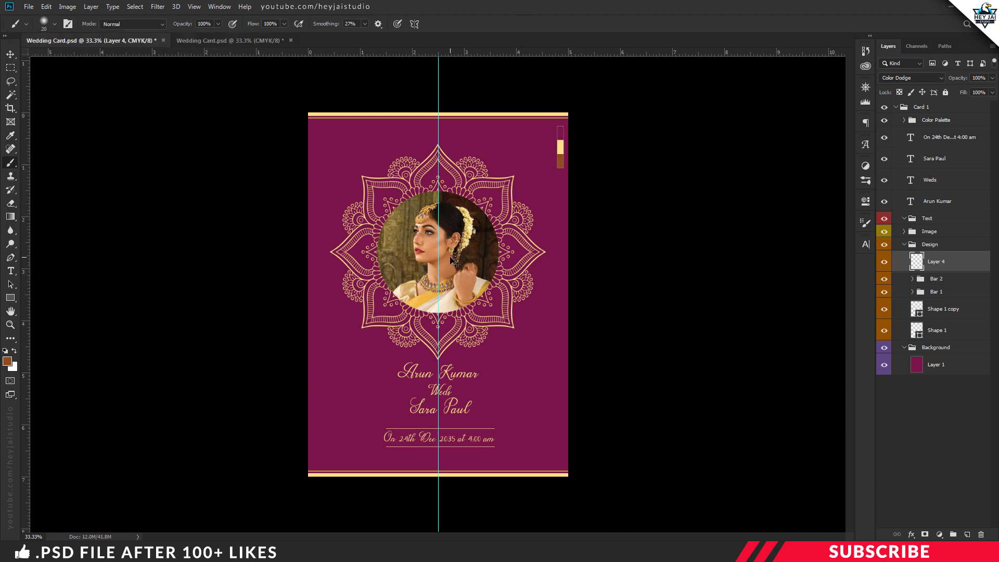
key("bracketright")
key("bracketright")
key("bracketright")
key("bracketright")
key("bracketright")
key("bracketright")
key("bracketright")
key("bracketright")
key("bracketright")
key("bracketright")
key("bracketright")
key("bracketright")
key("bracketright")
key("bracketright")
Step: Paint glows around the central photo and above the bottom bar at 900 px
key("ctrl+plus")
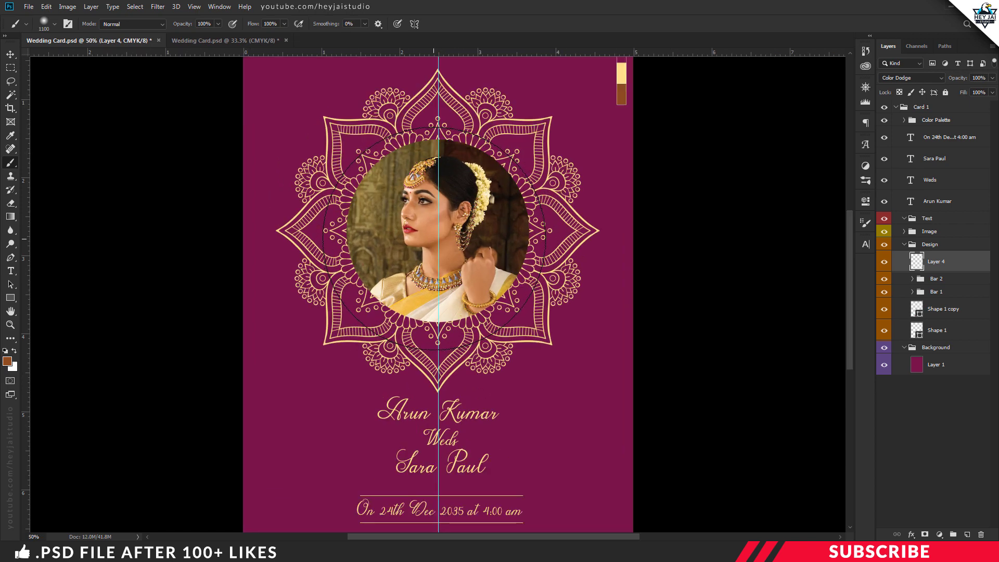
left_click(437, 235)
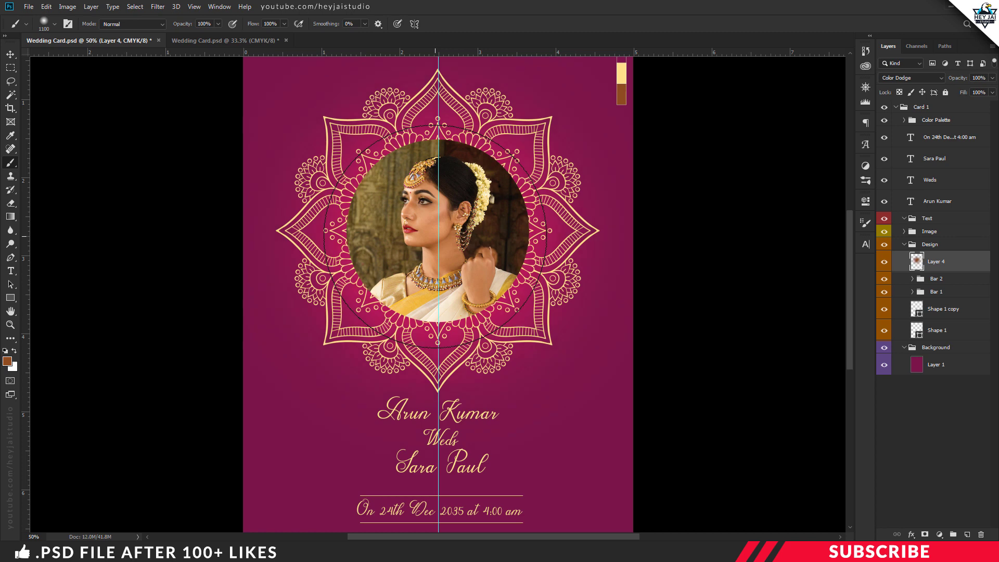
key("ctrl+minus")
key("bracketleft")
key("bracketleft")
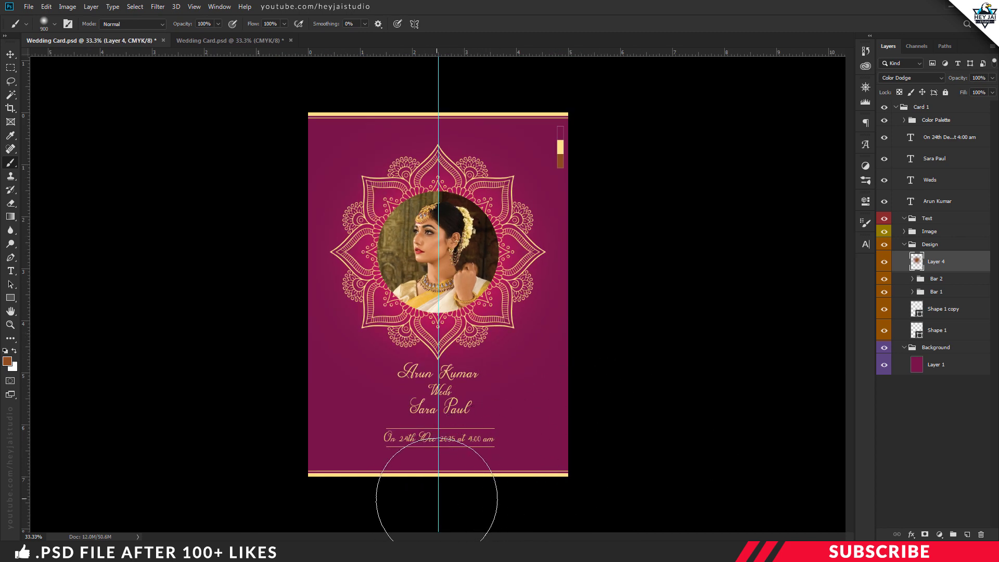
left_click(432, 501)
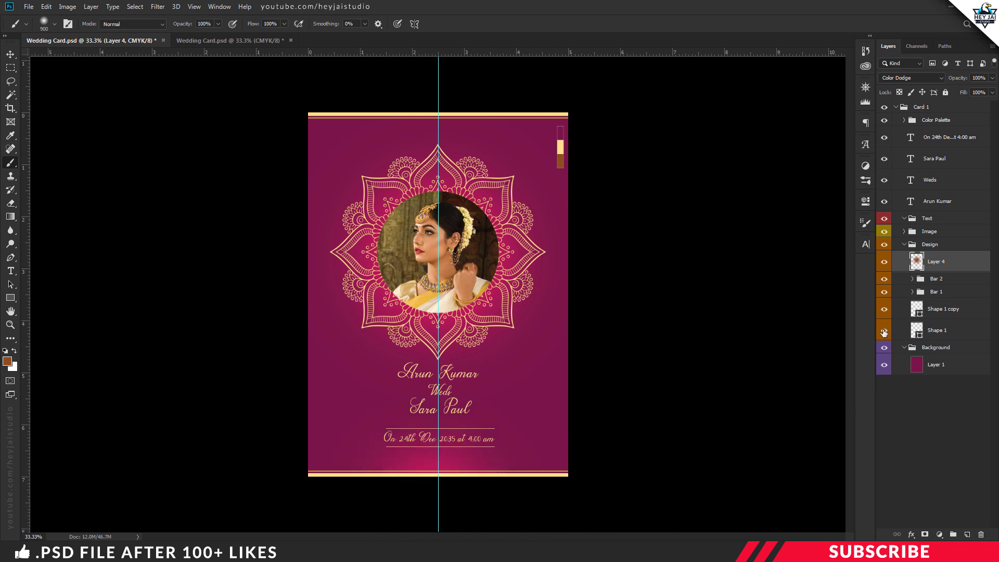
key("ctrl+minus")
left_click(884, 261)
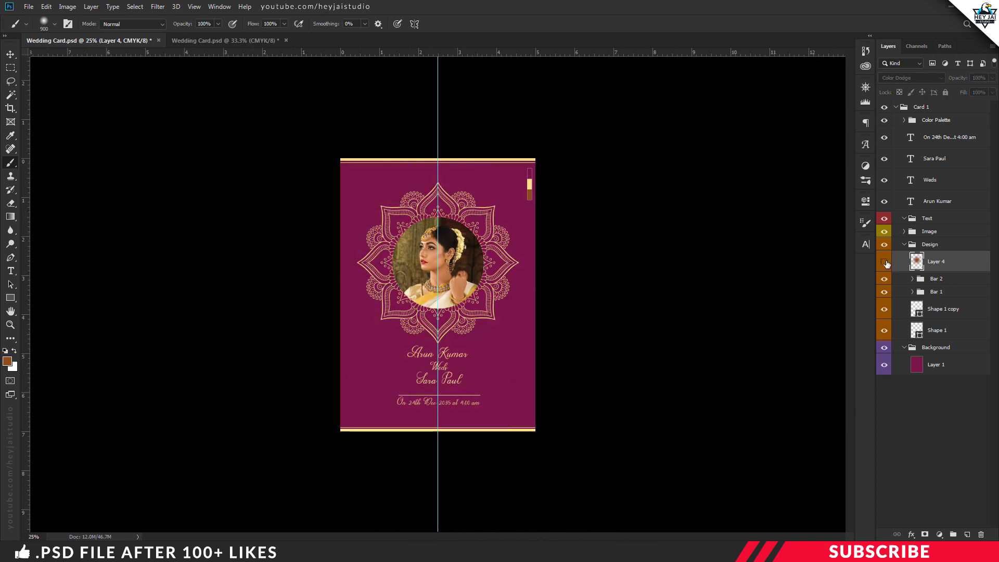
key("ctrl+plus")
left_click(884, 262)
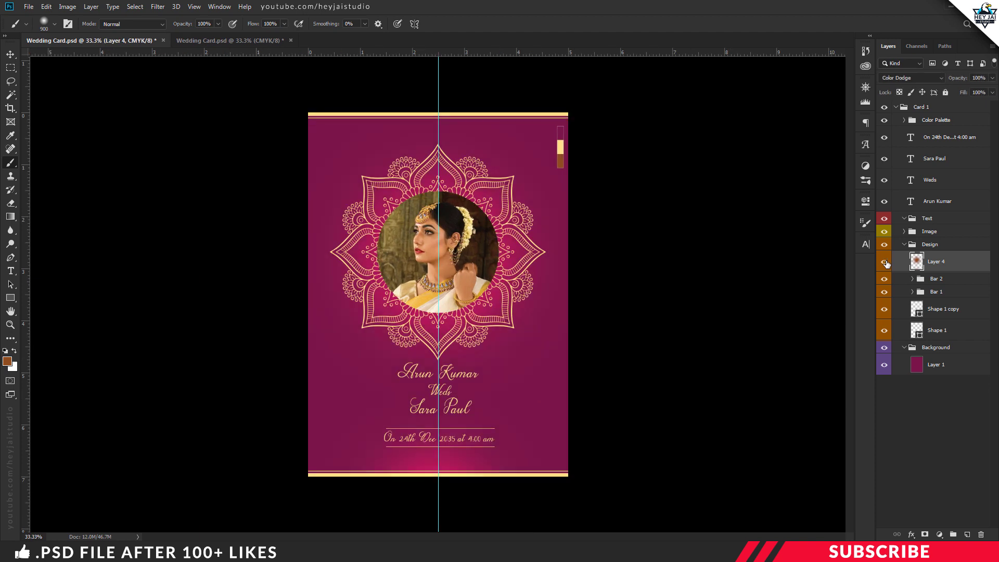
left_click(905, 245)
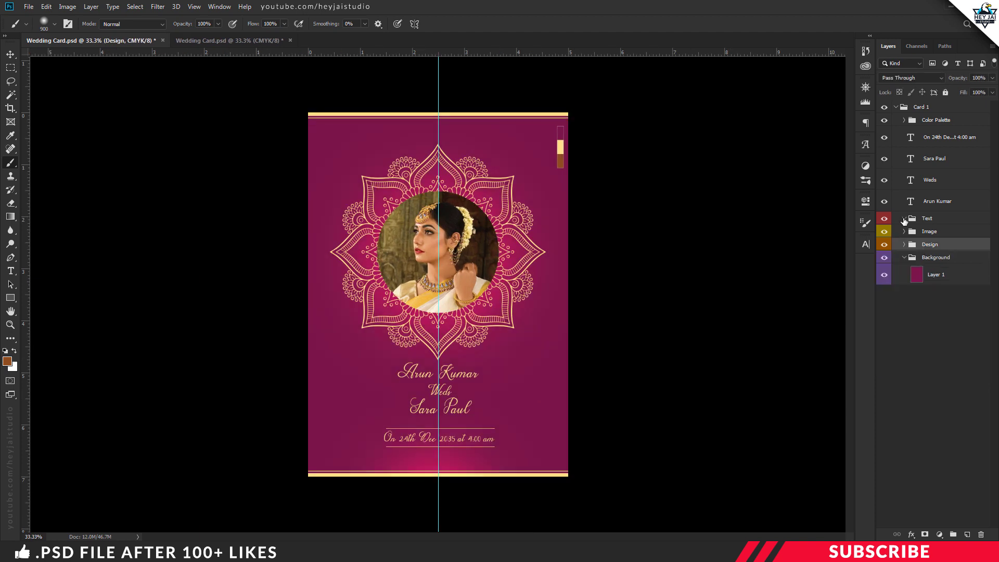
Step: Collapse the Card 1 group and hide the vertical centre guide
left_click(896, 107)
left_click(29, 6)
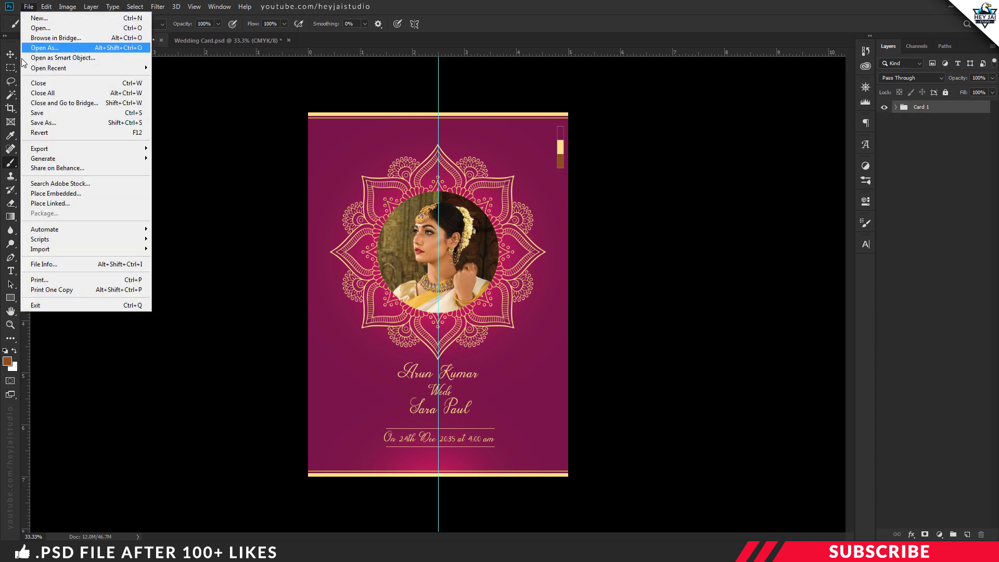
left_click(454, 26)
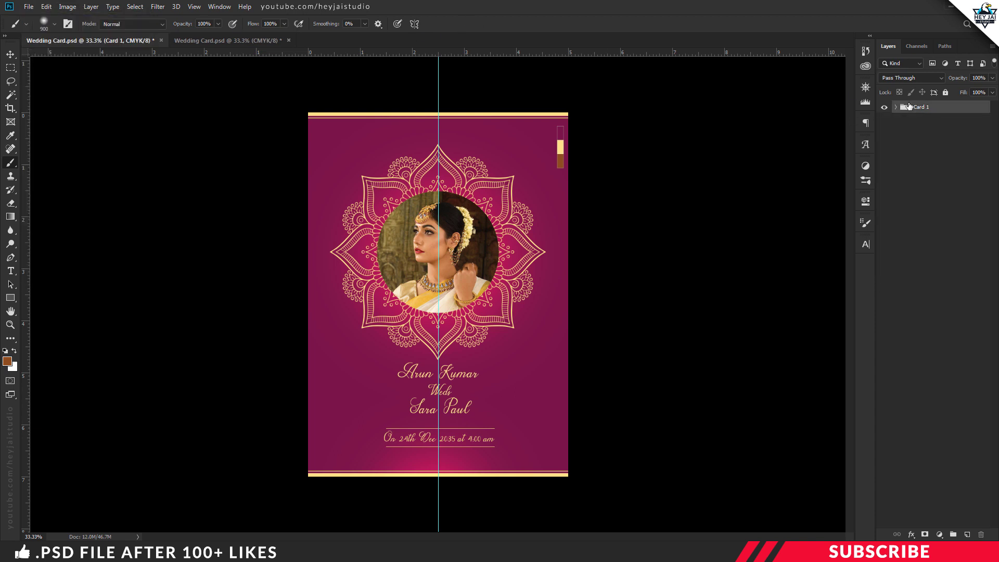
key("ctrl+semicolon")
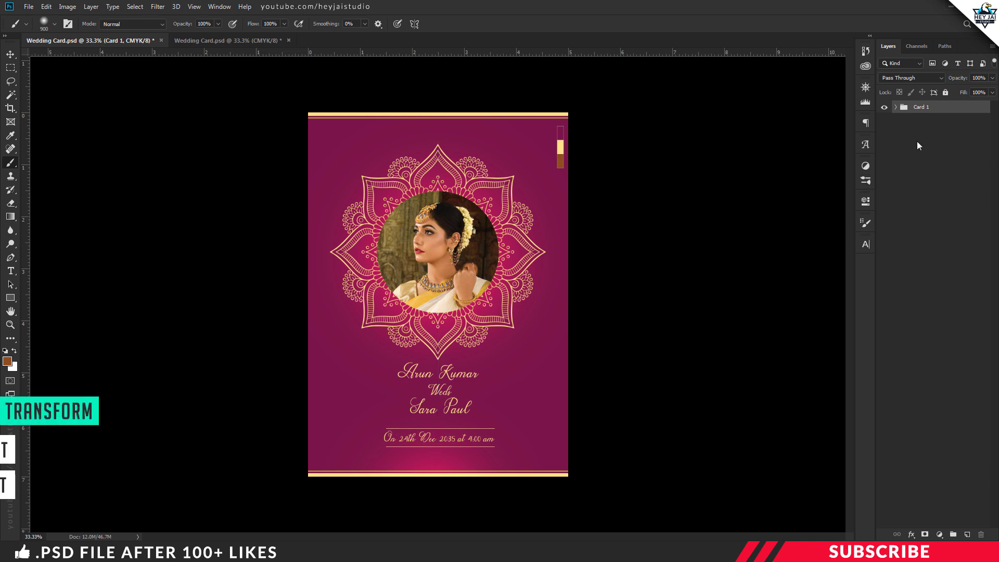
Step: Duplicate the Card 1 group and rename the copy 'Card 2'
key("ctrl+j")
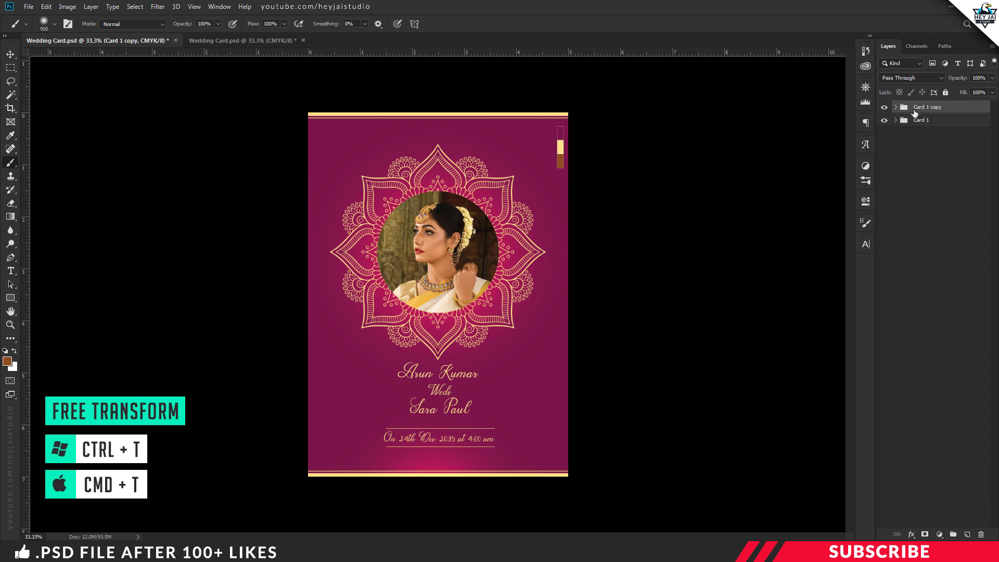
double_click(929, 107)
type("Card ")
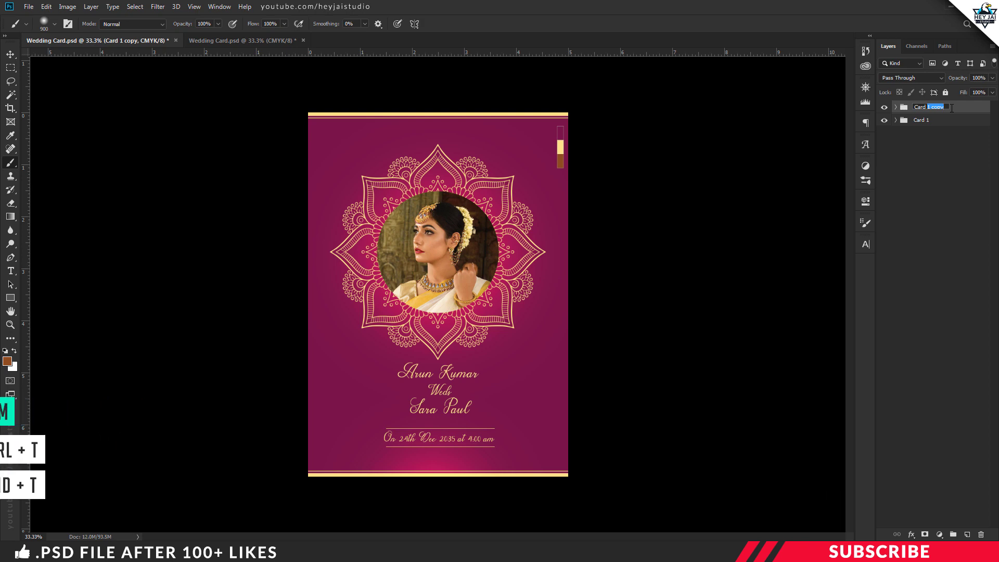
type("2")
key("Return")
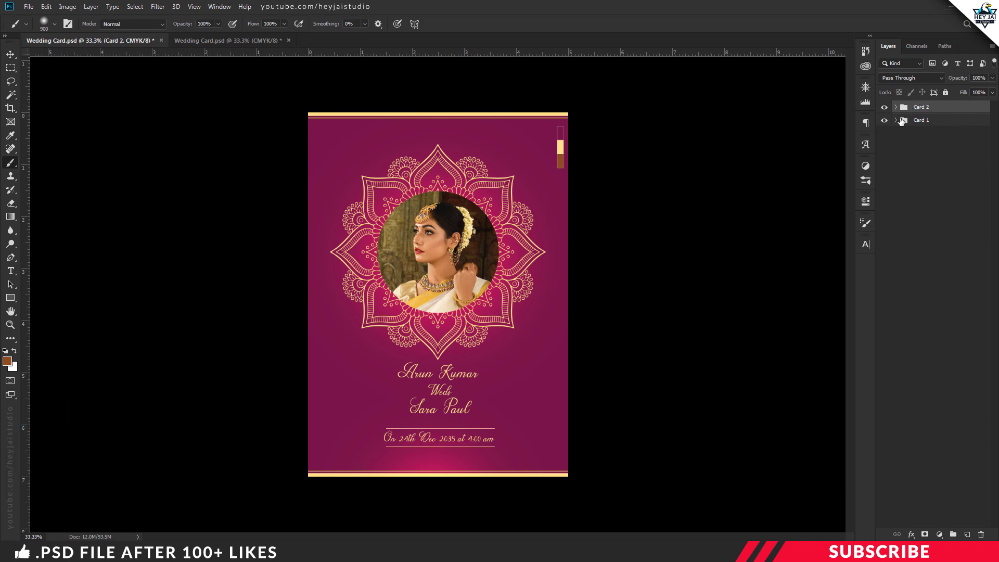
key("ctrl+plus")
Step: In Card 2's Image group, delete the photo Layer 3, Ellipse 1 and Layer 2
left_click(896, 108)
left_click(904, 258)
left_click(904, 232)
left_click(928, 253)
key("v")
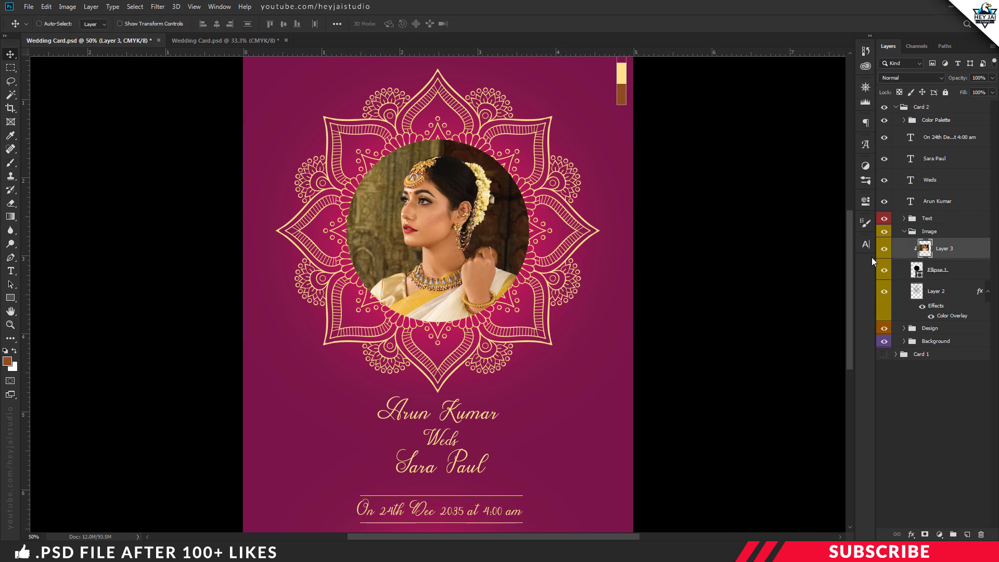
key("Delete")
key("Delete")
key("Delete")
Step: Delete Card 2's four text layers and its glow and mandala layers, then show the centre guide again
left_click(935, 137)
key("Delete")
key("Delete")
key("Delete")
key("Delete")
left_click(905, 159)
left_click(942, 180)
key("Delete")
key("Delete")
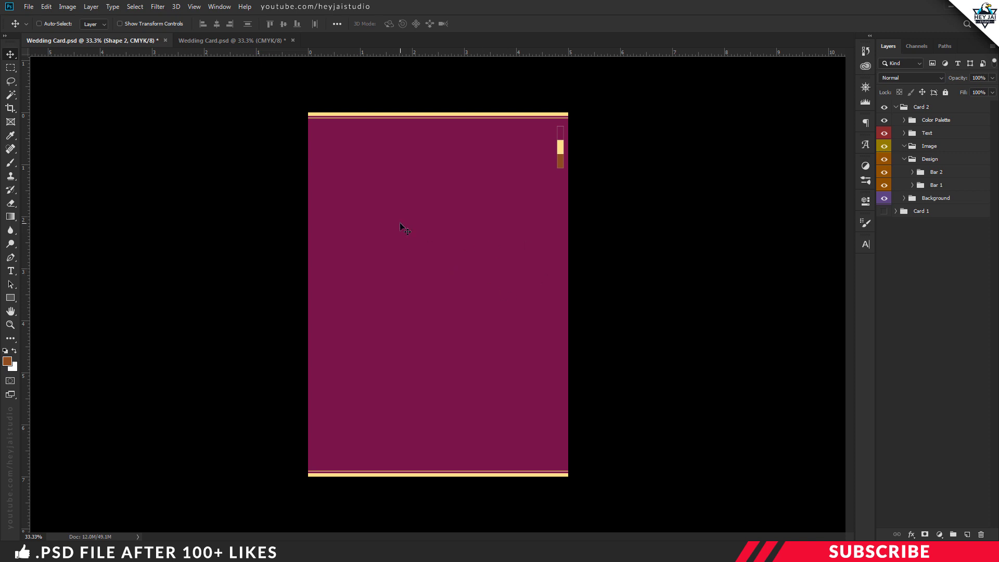
key("ctrl+;")
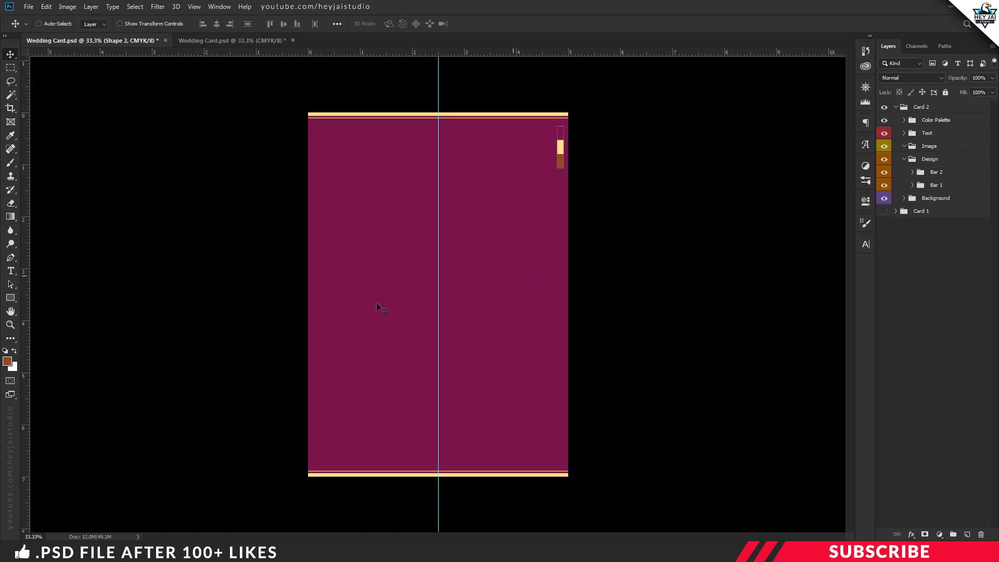
Step: Open the Design-2 image from the project folder in Photoshop
key("alt+Tab")
left_click(377, 279)
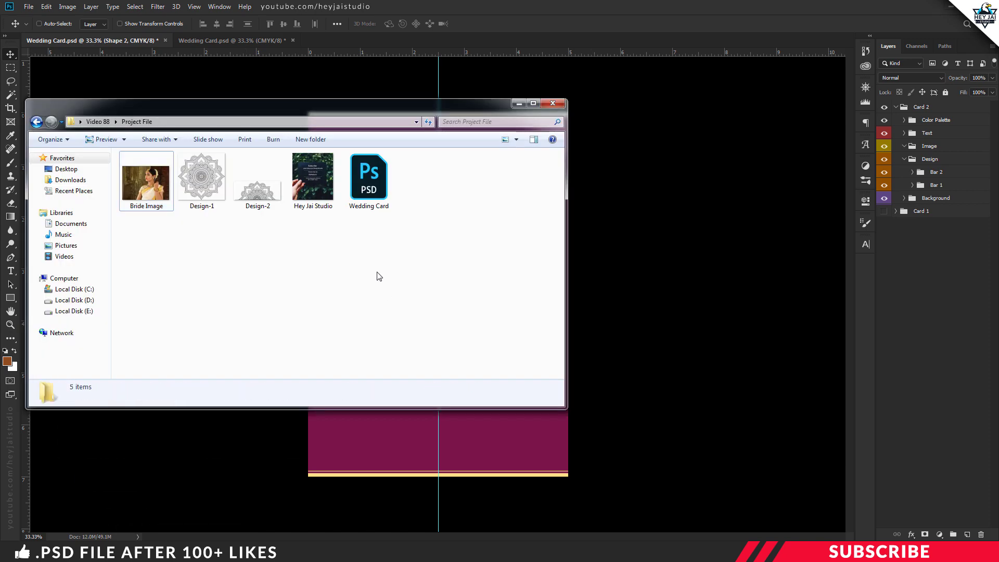
right_click(264, 204)
mouse_move(398, 328)
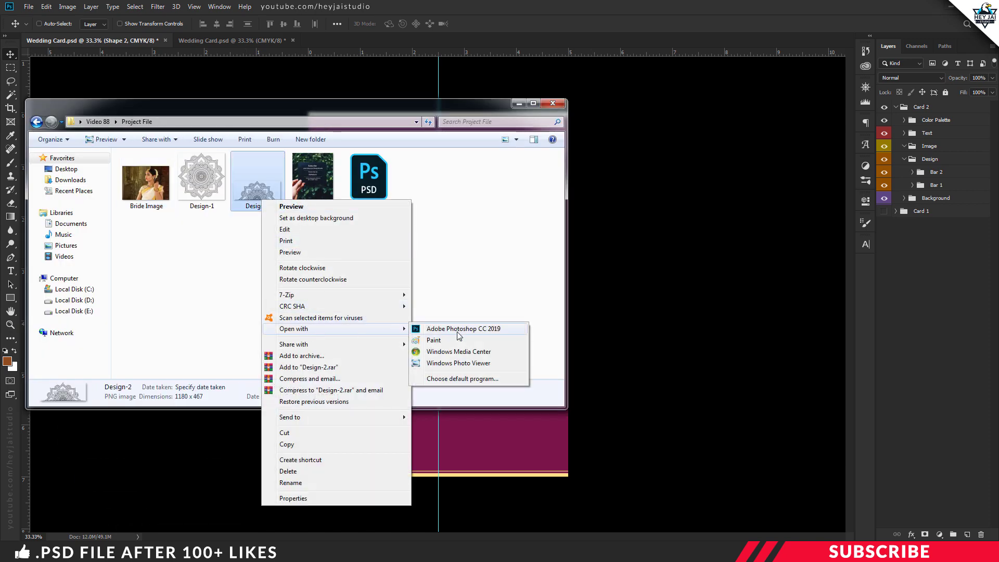
left_click(455, 328)
Step: Drag the Design-2 half-mandala onto the wedding card and nudge it to top centre of Card 2
left_click_drag(343, 40, 349, 69)
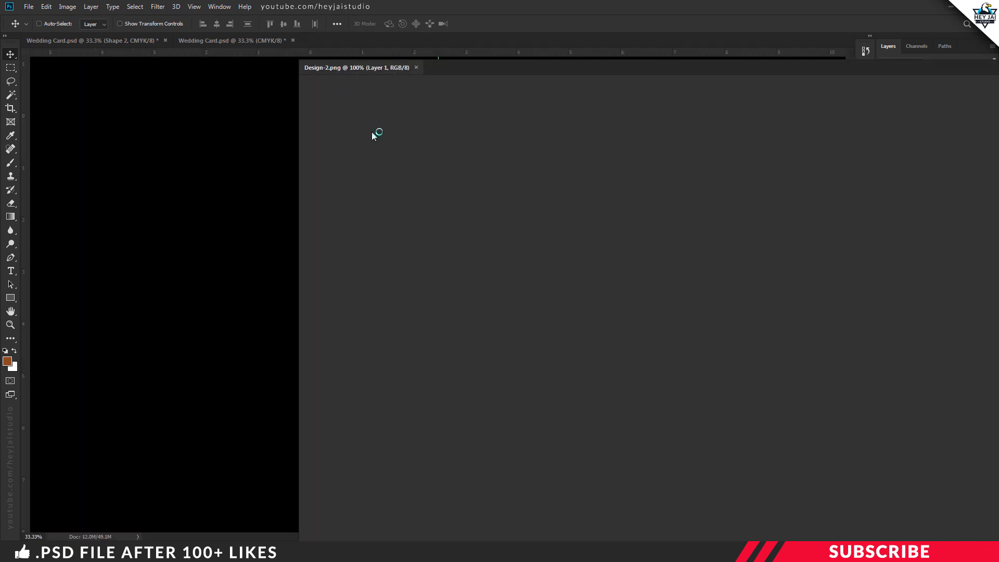
left_click_drag(404, 202, 467, 326)
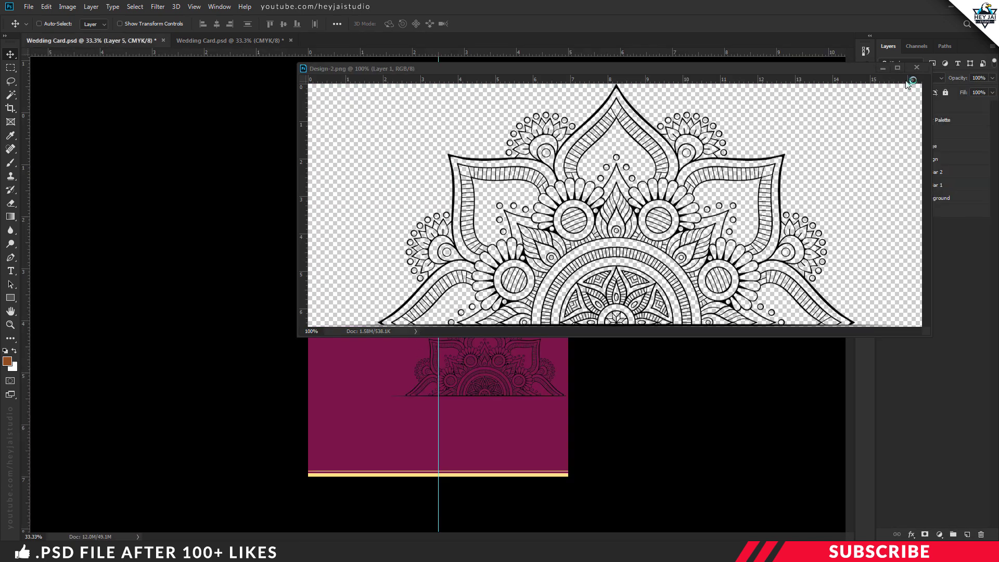
left_click(905, 181)
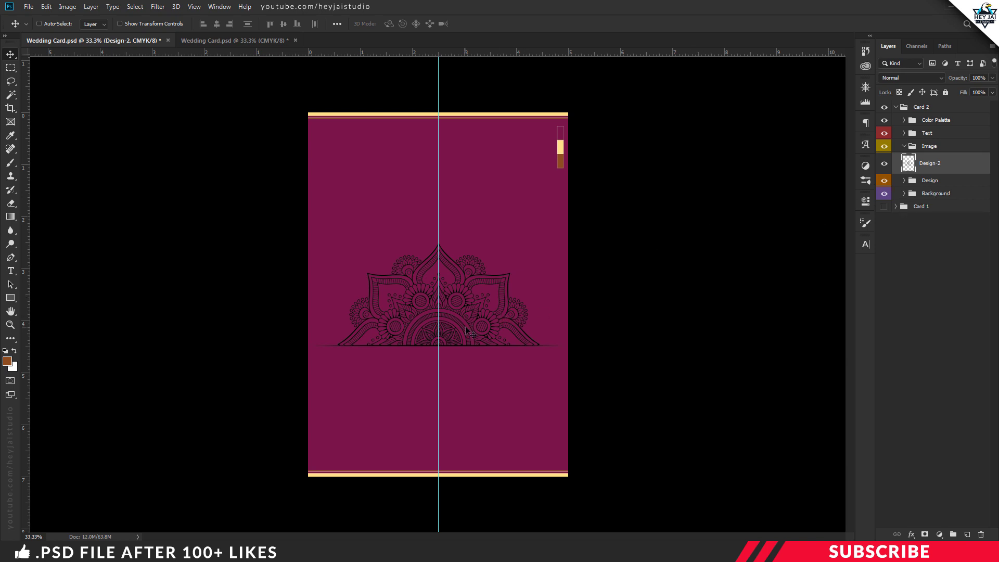
key("ctrl+plus")
left_click_drag(481, 295, 481, 240)
key("Left")
key("Left")
key("Left")
key("Down")
key("Down")
key("Down")
key("Down")
key("Down")
key("Down")
key("Down")
key("Down")
key("Down")
key("Down")
key("Down")
key("Down")
key("Down")
key("Down")
key("Down")
key("Down")
key("Down")
key("Down")
key("Down")
key("Down")
key("Down")
key("Down")
key("Down")
key("Down")
key("Down")
key("Down")
key("Down")
key("Down")
key("Down")
key("Down")
key("Down")
key("Down")
key("Down")
key("Down")
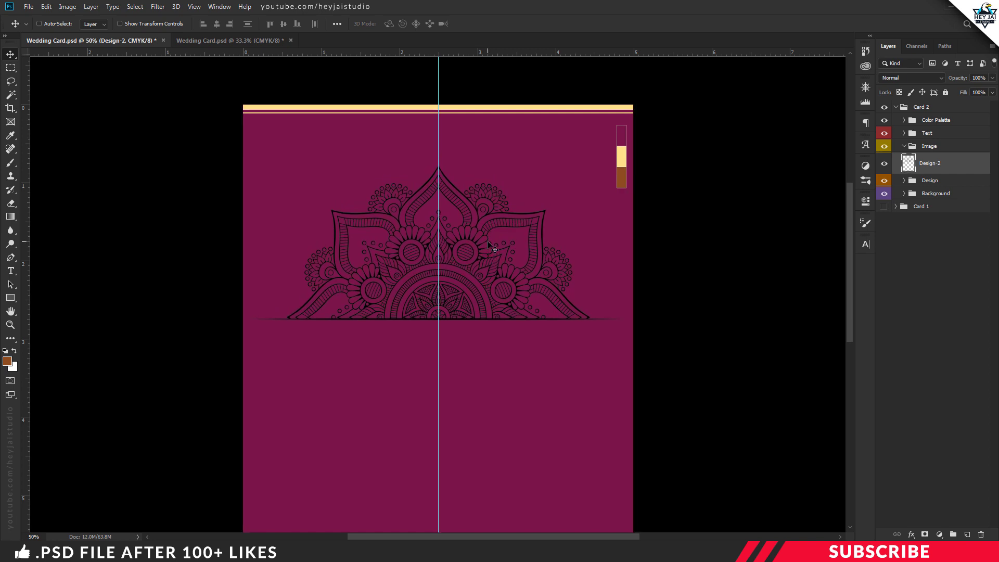
key("ctrl+minus")
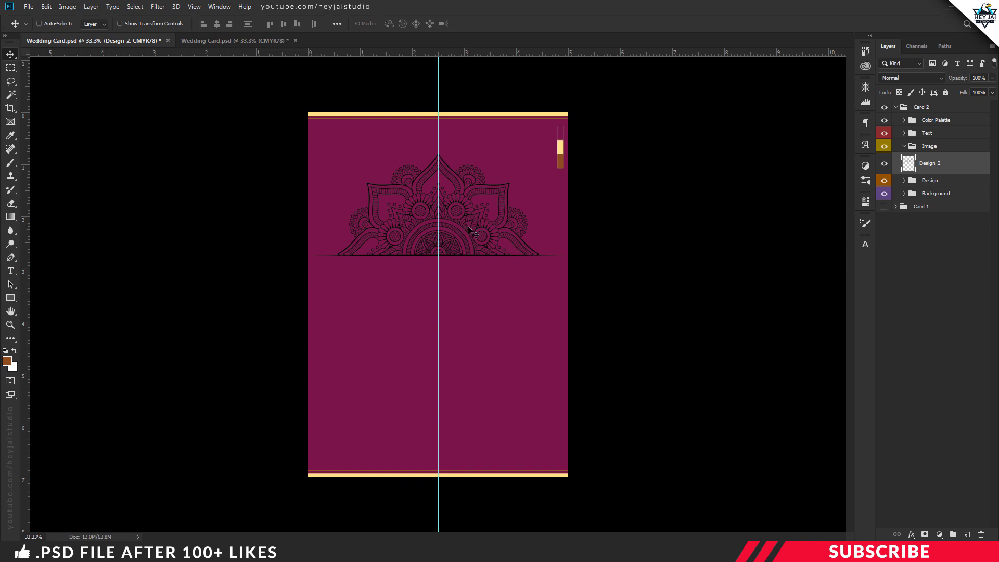
Step: Give the Design-2 layer a Color Overlay using the gold palette colour sampled by eyedropper
right_click(931, 165)
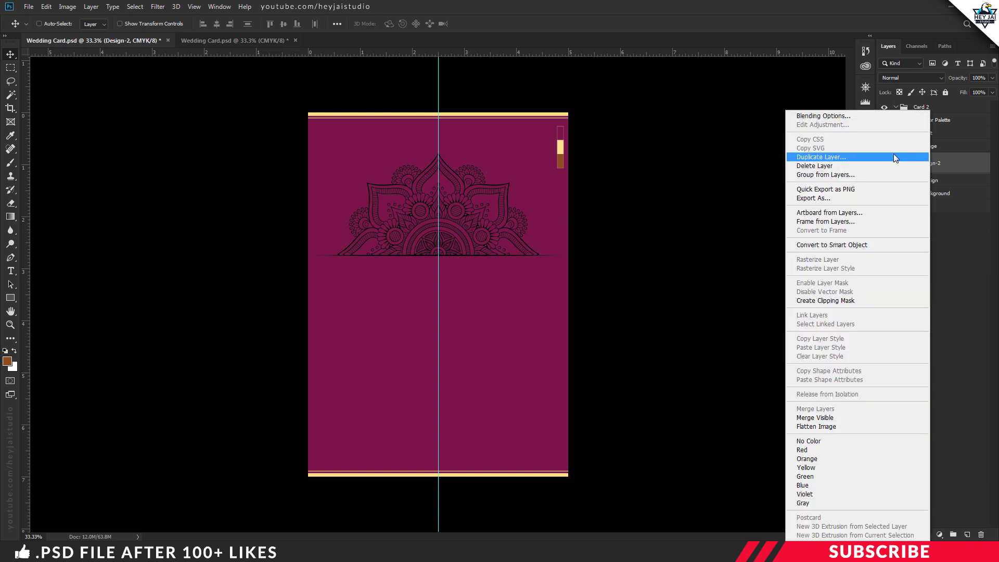
left_click(841, 115)
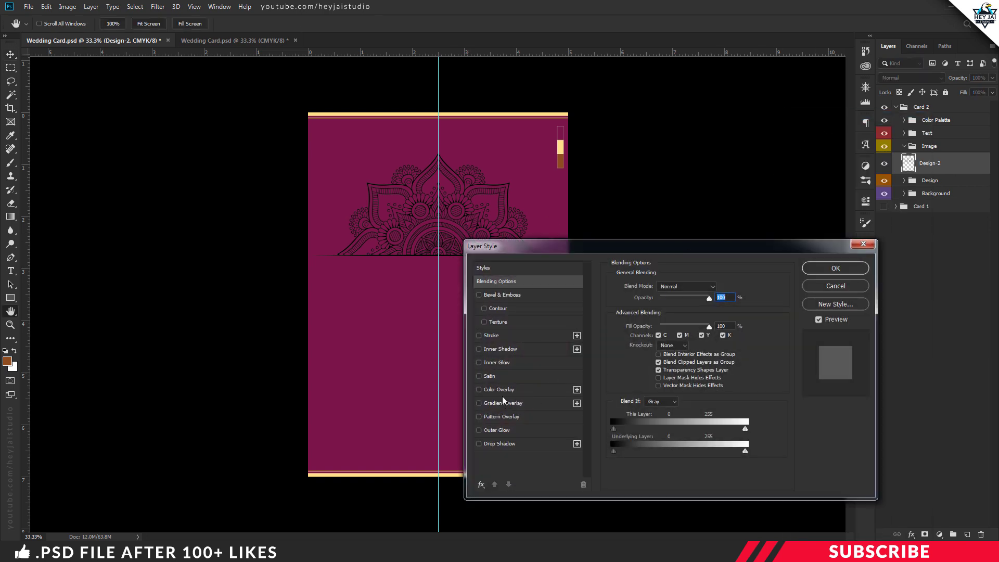
left_click(482, 389)
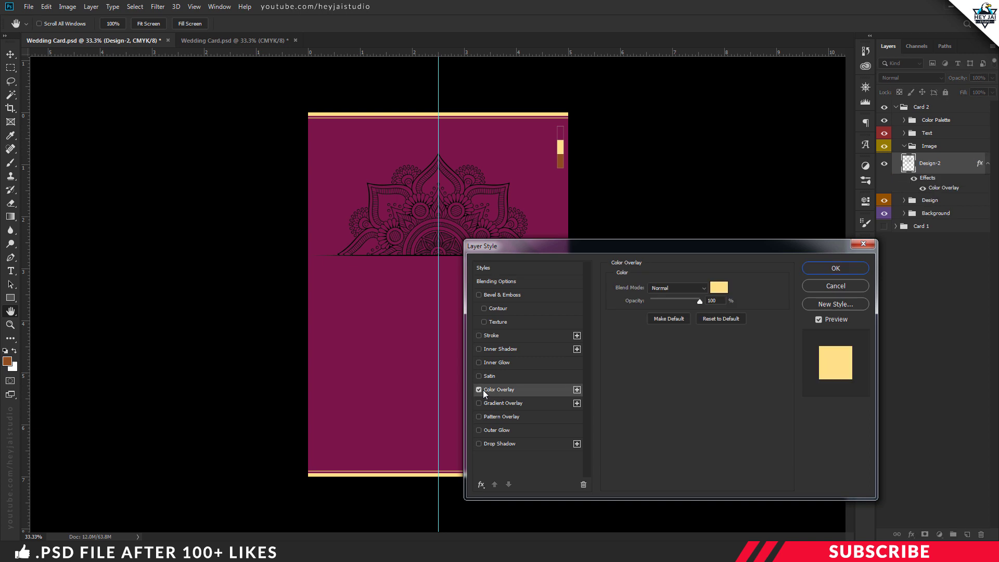
left_click(719, 287)
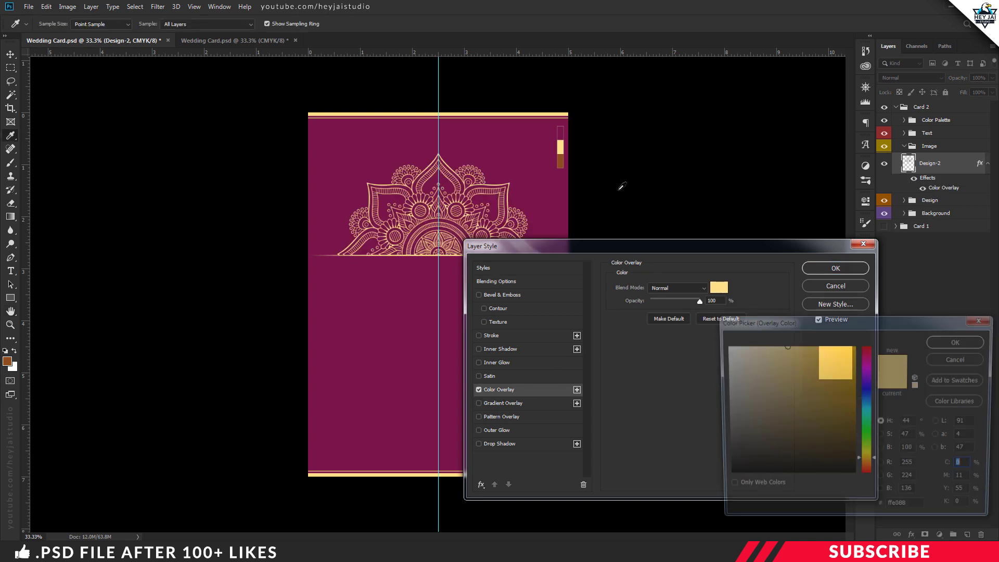
left_click(944, 343)
left_click(835, 268)
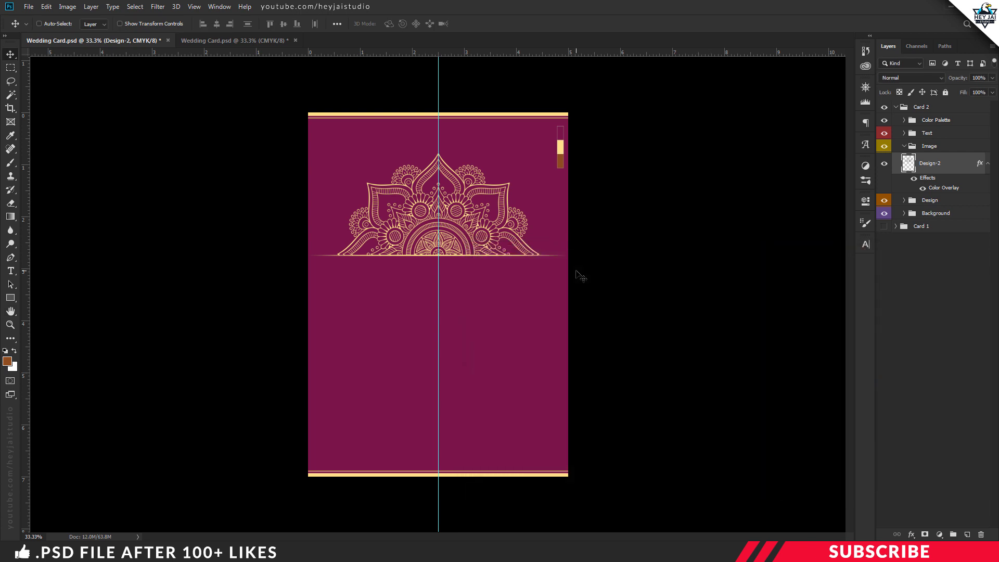
left_click(989, 164)
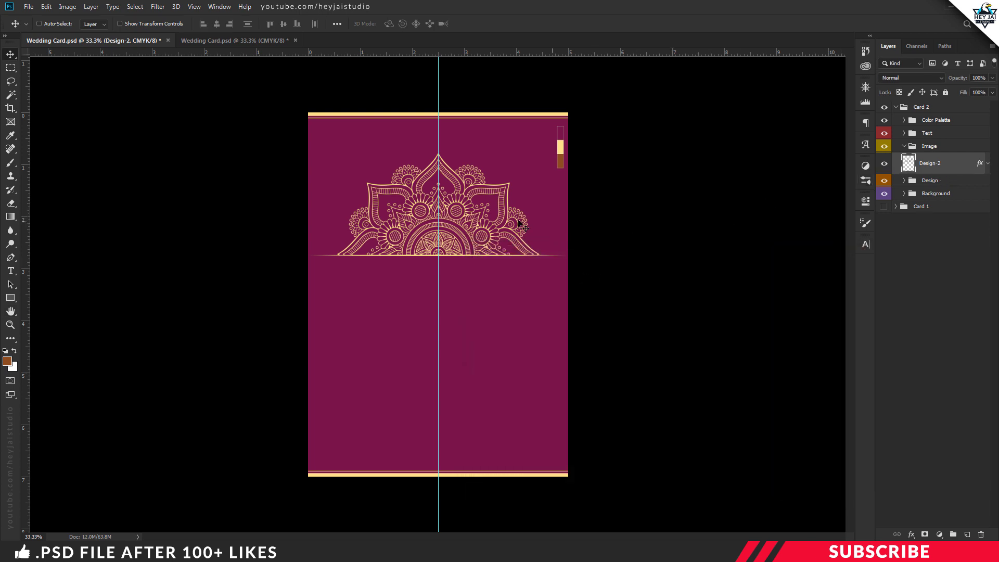
Step: Duplicate Design-2, flip the copy vertically, and place it below the original with a gap between them
key("ctrl+j")
key("ctrl+t")
right_click(462, 210)
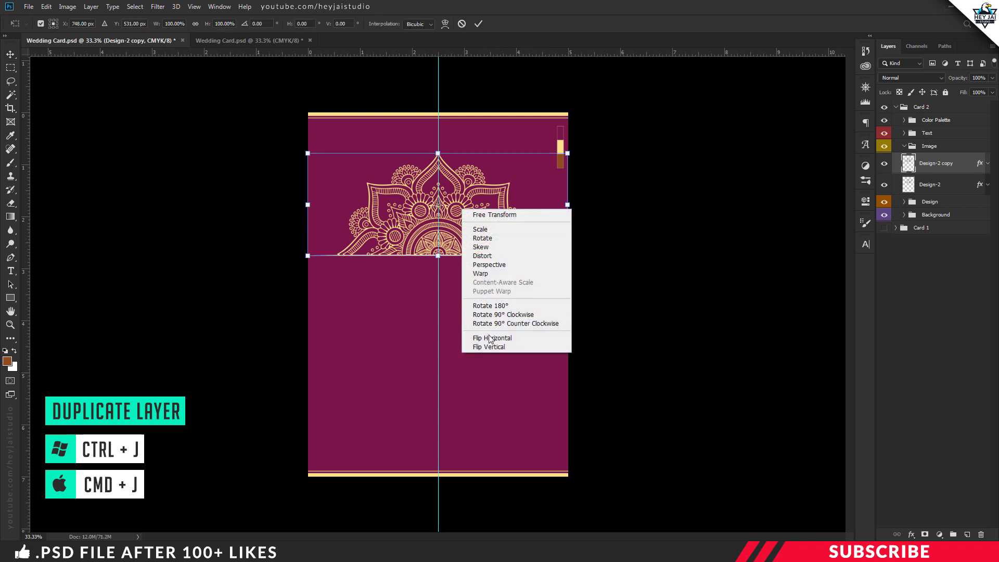
left_click(510, 347)
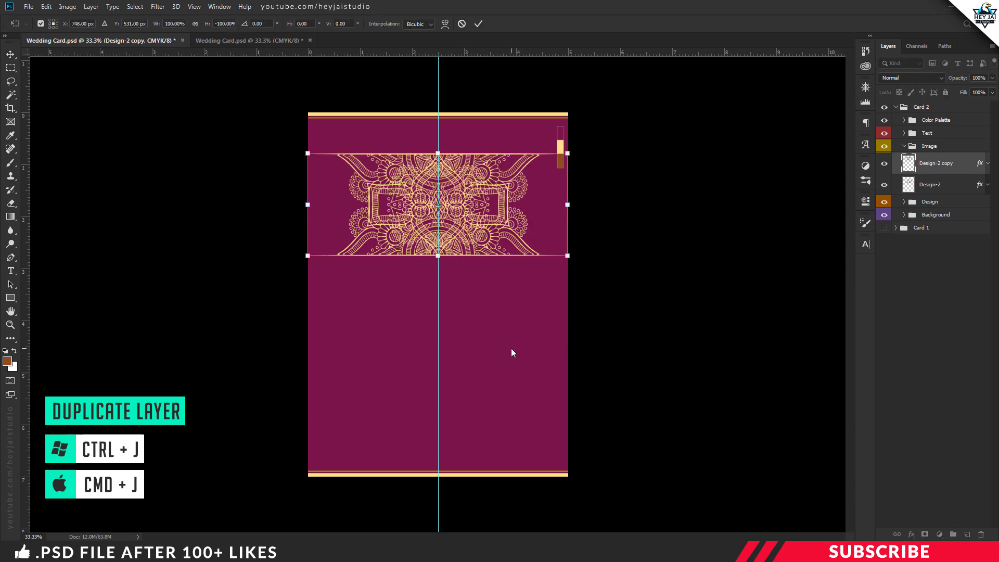
key("Return")
left_click_drag(484, 193, 481, 369)
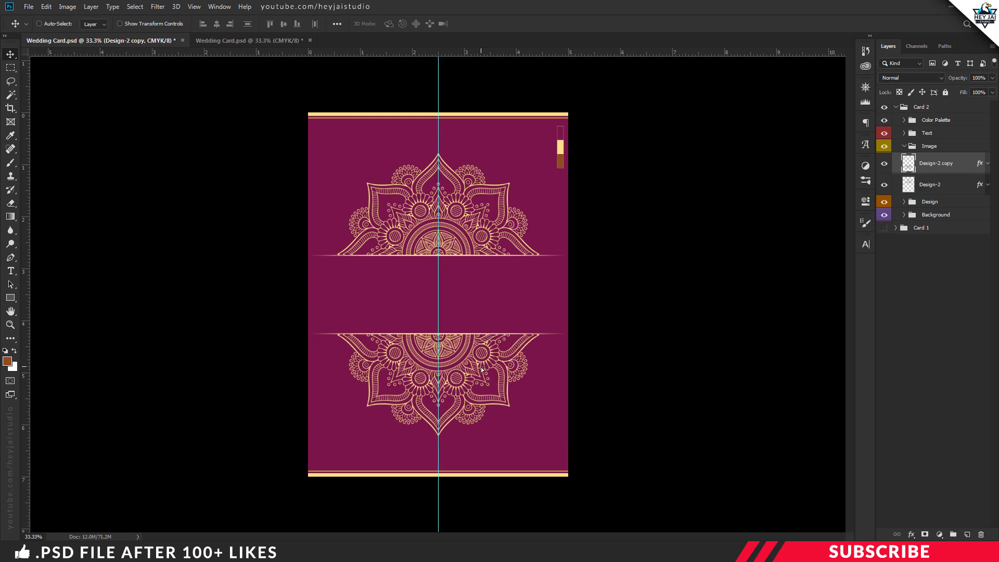
key("ctrl+plus")
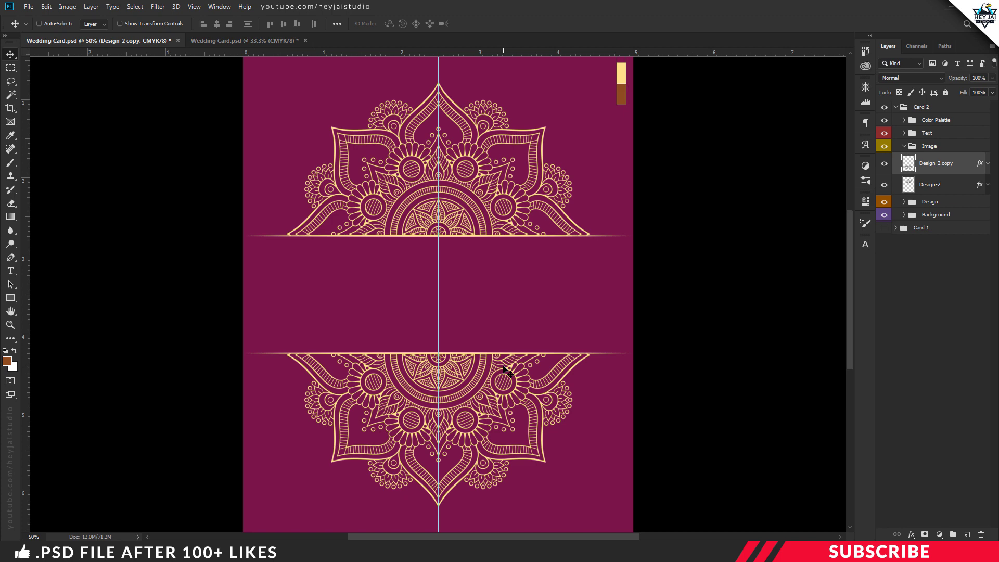
key("shift+Down")
key("shift+Down")
key("shift+Down")
key("shift+Down")
key("ctrl+minus")
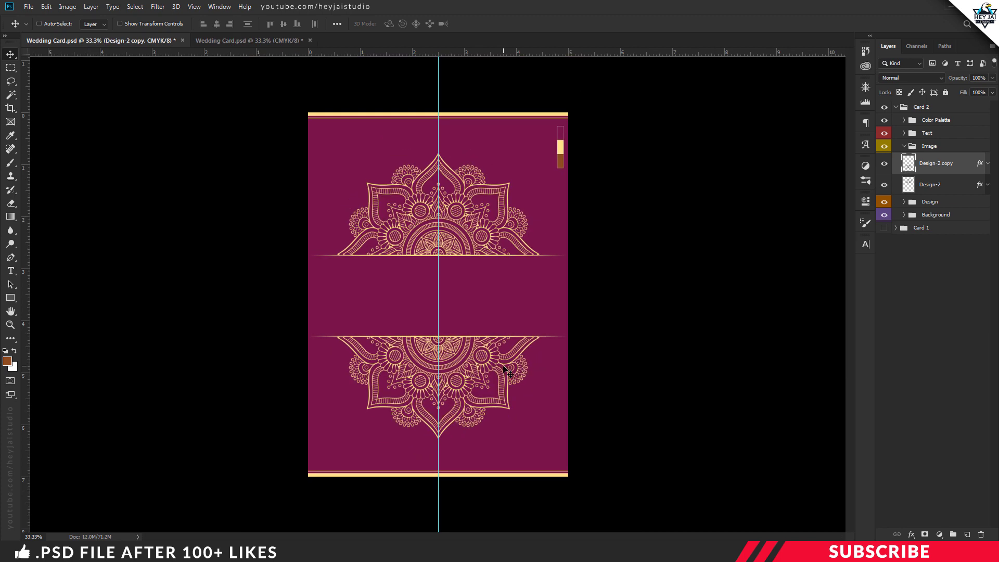
left_click(922, 188)
key("ctrl+plus")
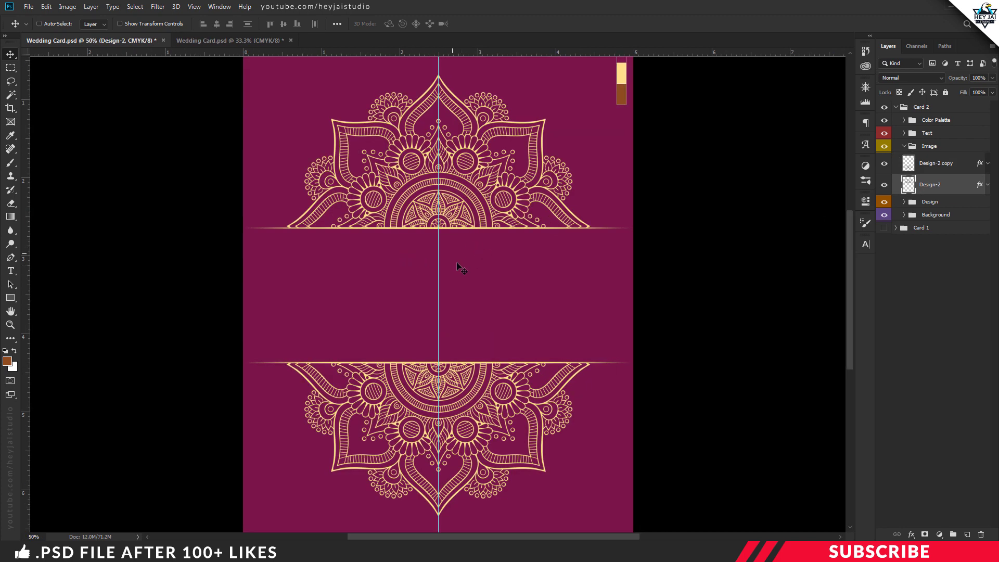
Step: Add a new layer in the Text group and type the yellow invitation line, naming the hosts, between the mandalas
left_click(928, 134)
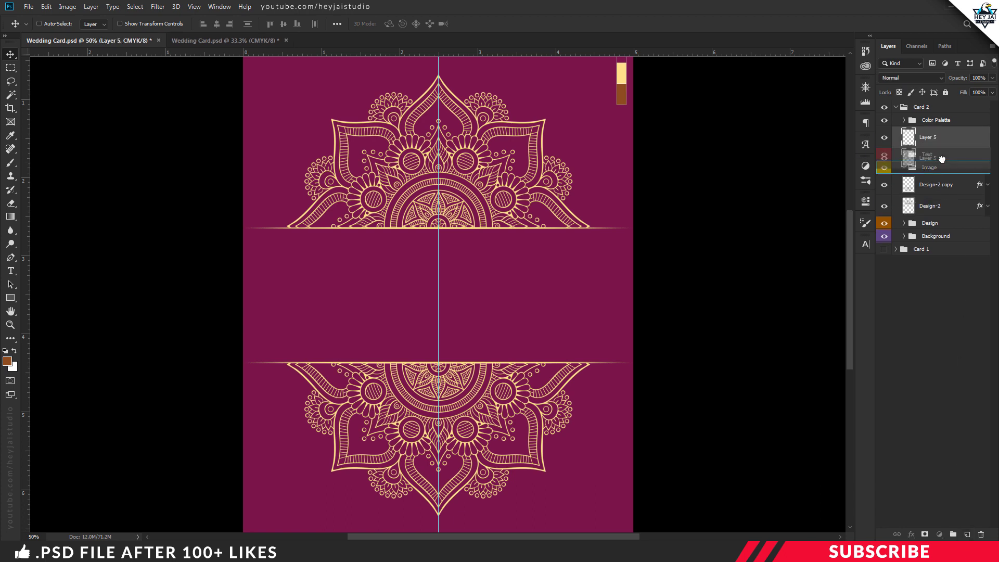
left_click(904, 136)
key("ctrl+shift+alt+n")
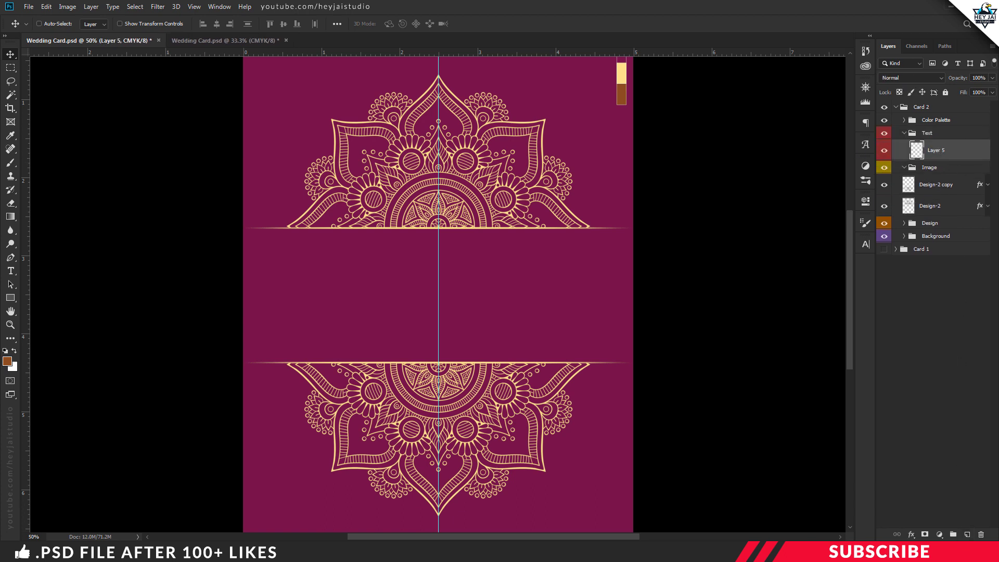
key("t")
left_click(8, 361)
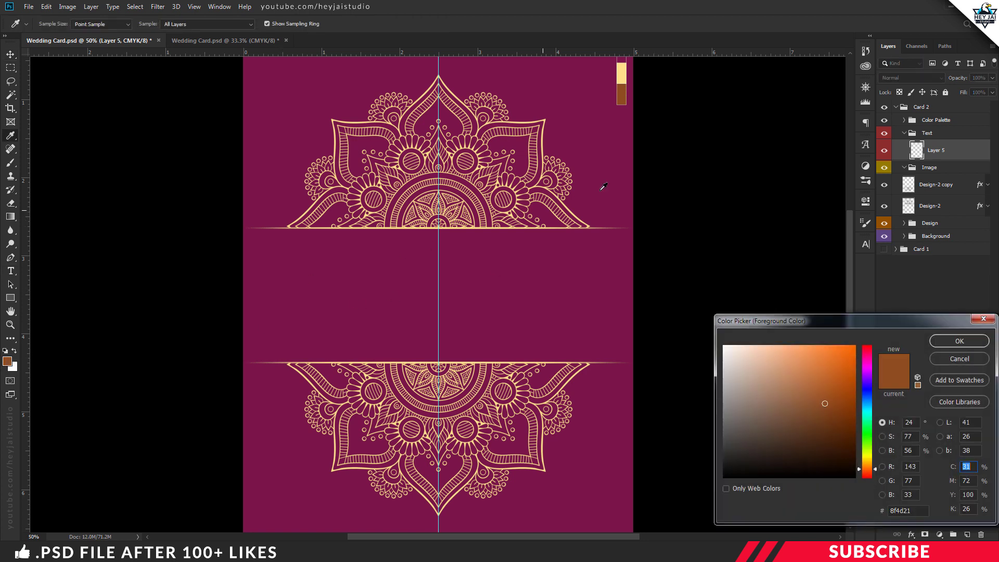
left_click(622, 71)
left_click(959, 341)
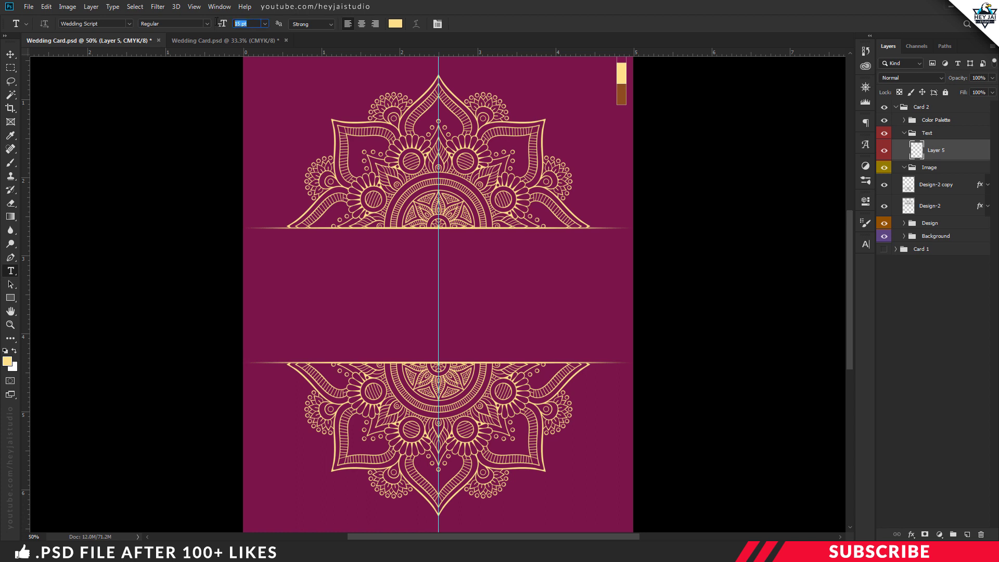
left_click(307, 252)
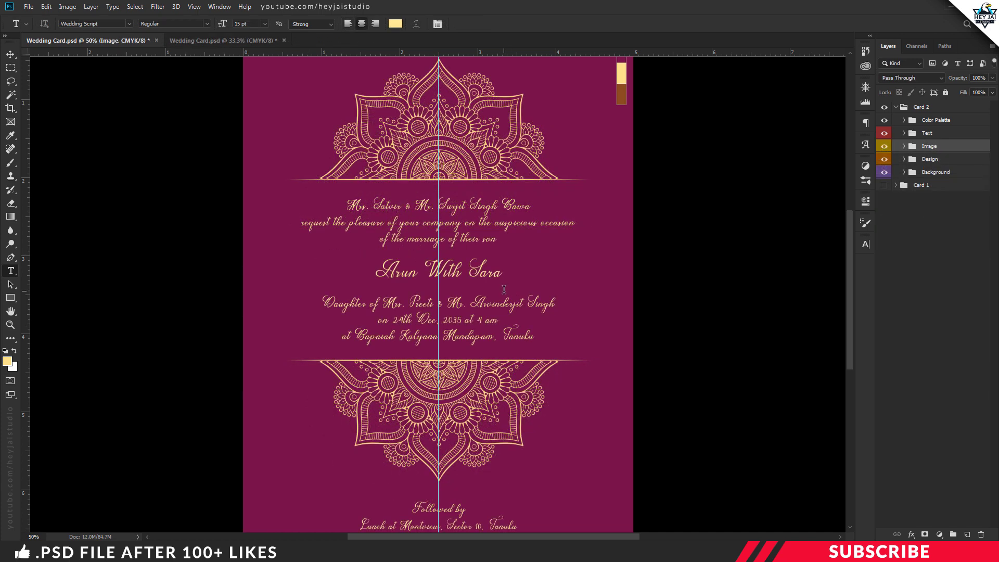
Step: Add a Color Dodge layer above Design 2 and set the foreground to the sampled brown palette colour
left_click(904, 146)
left_click(942, 172)
left_click(966, 531)
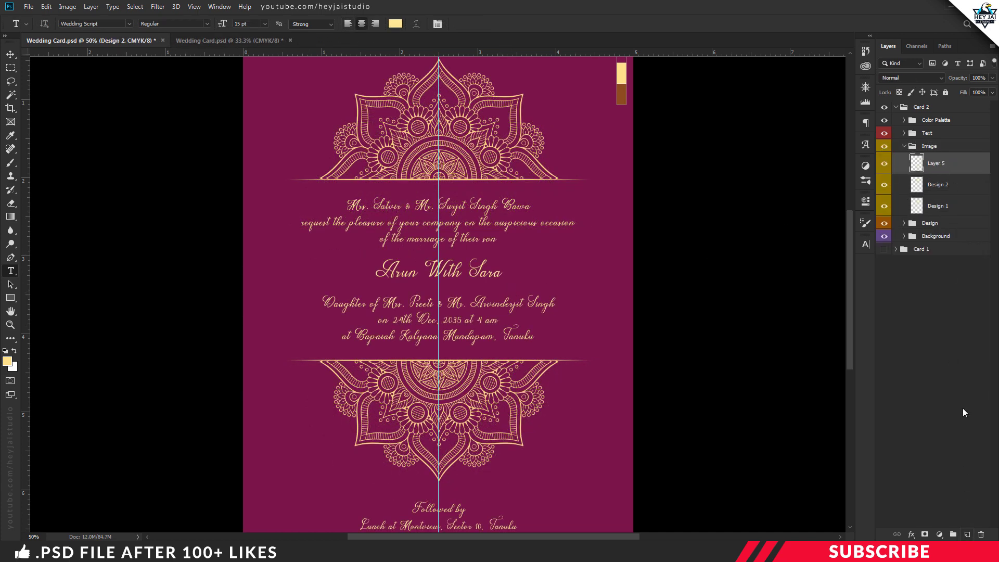
left_click(919, 80)
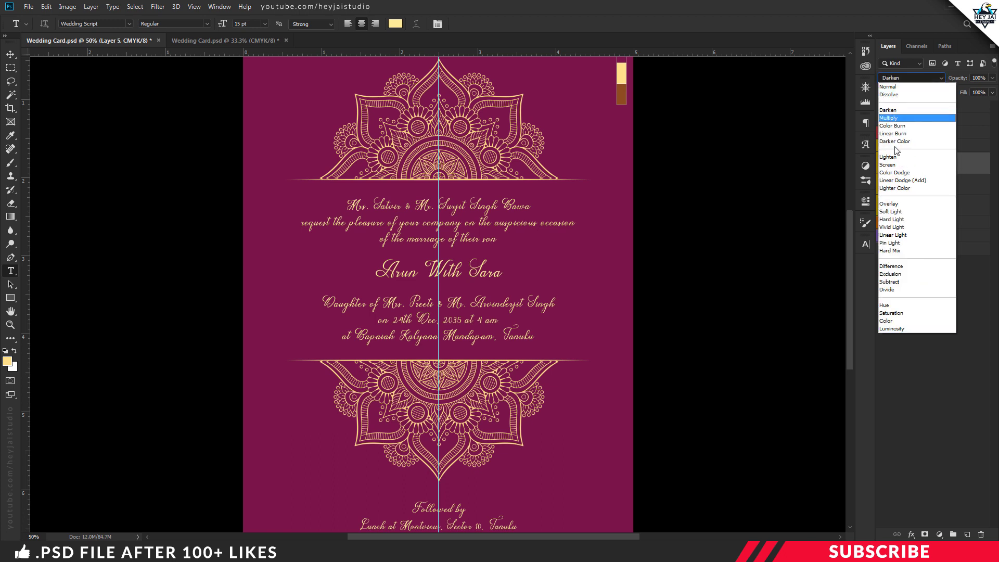
left_click(919, 172)
left_click(8, 365)
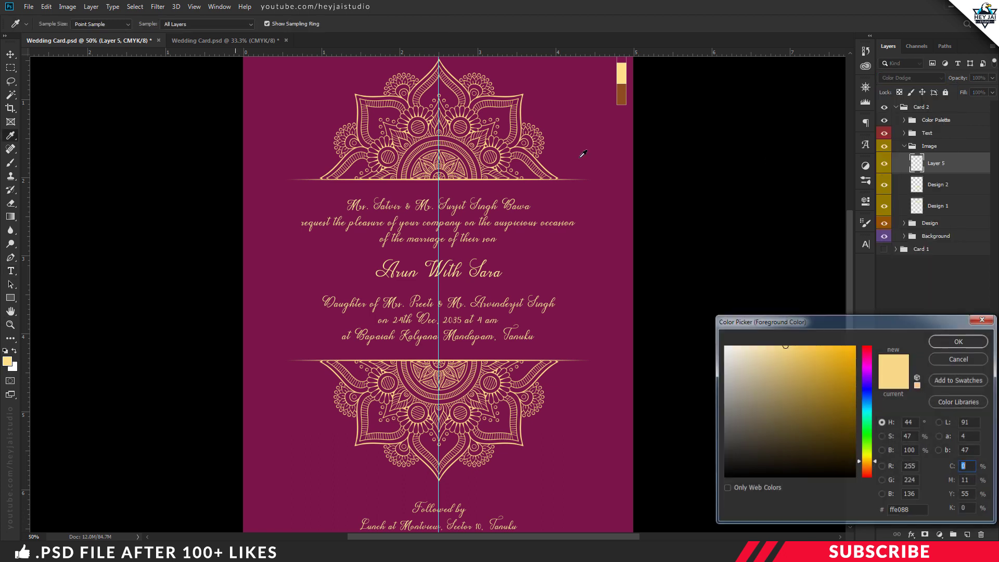
left_click(621, 94)
left_click(959, 341)
Step: Brush soft glows behind the names, at both mandala centres and at the card's bottom centre
key("b")
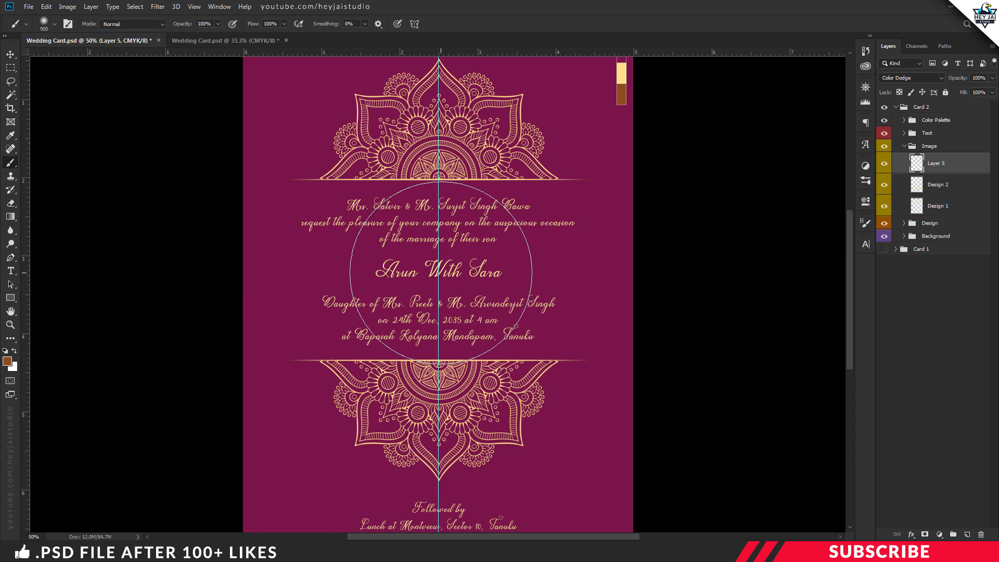
left_click(440, 272)
key("bracketleft")
key("bracketleft")
key("bracketleft")
key("bracketleft")
key("bracketleft")
key("bracketleft")
key("bracketleft")
key("bracketleft")
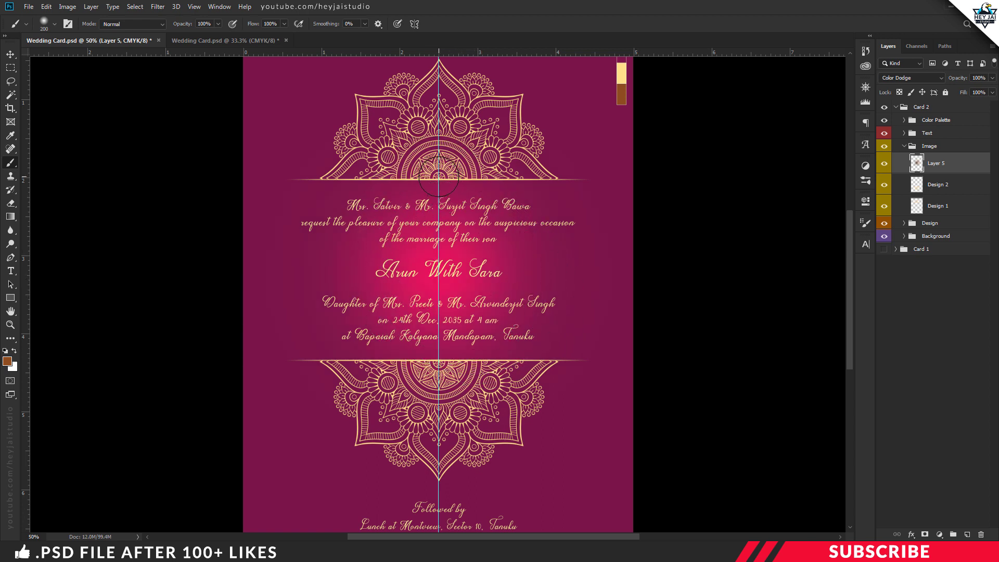
left_click(438, 176)
key("bracketright")
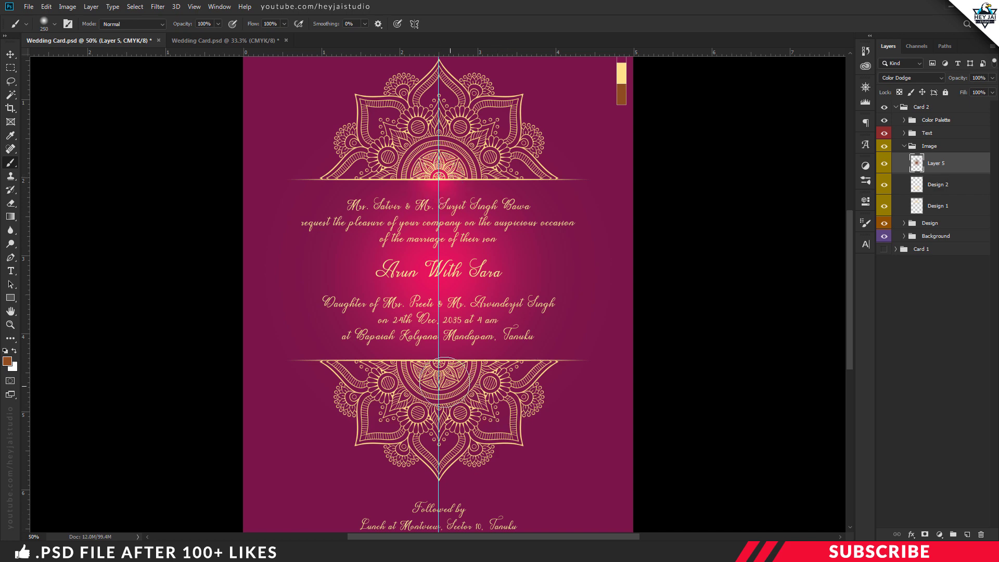
left_click(441, 362)
key("bracketright")
key("ctrl+minus")
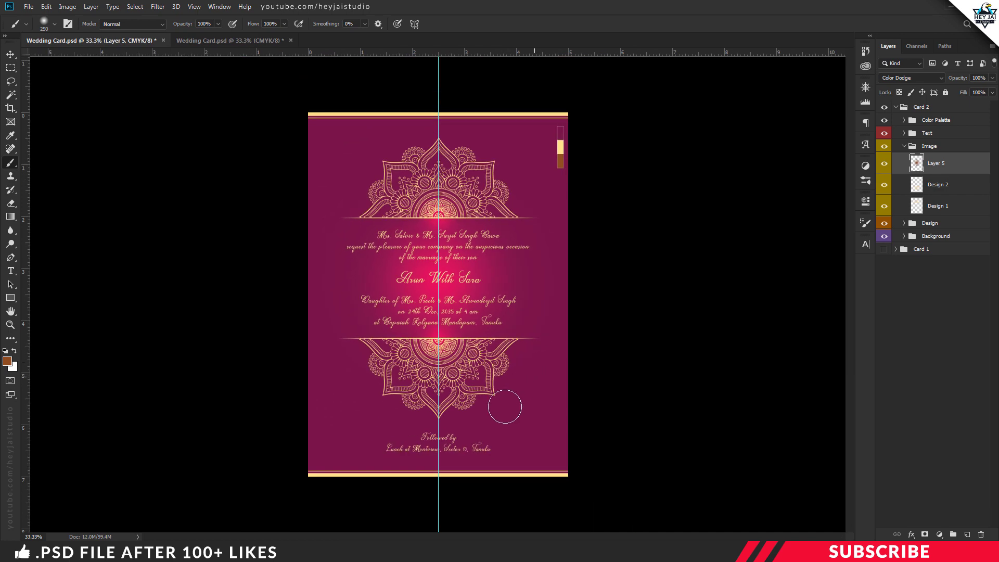
key("bracketright")
key("bracketright")
key("bracketright")
key("bracketright")
key("bracketright")
left_click(442, 481)
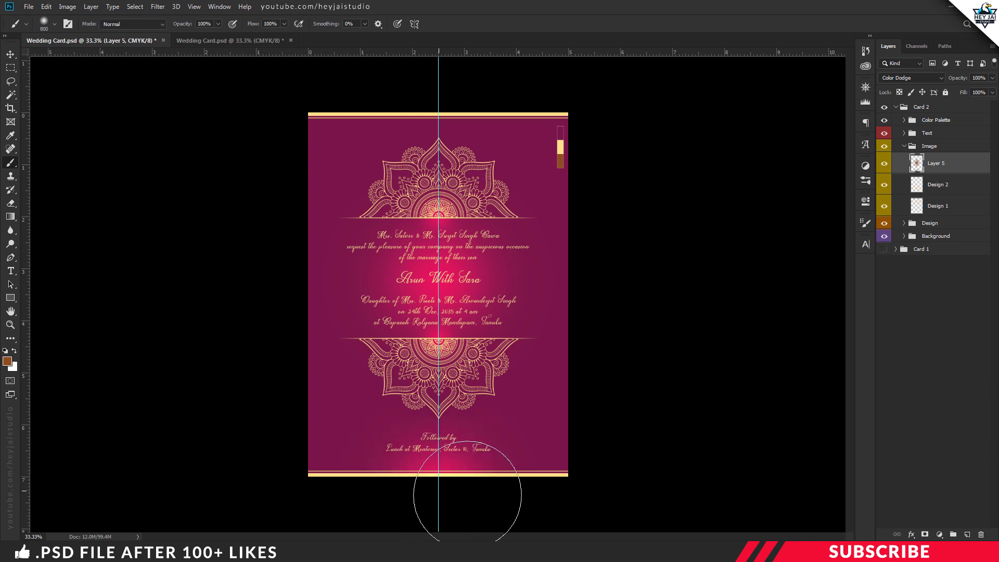
Step: Collapse the Image and Card 2 groups and hide the vertical guide
left_click(906, 146)
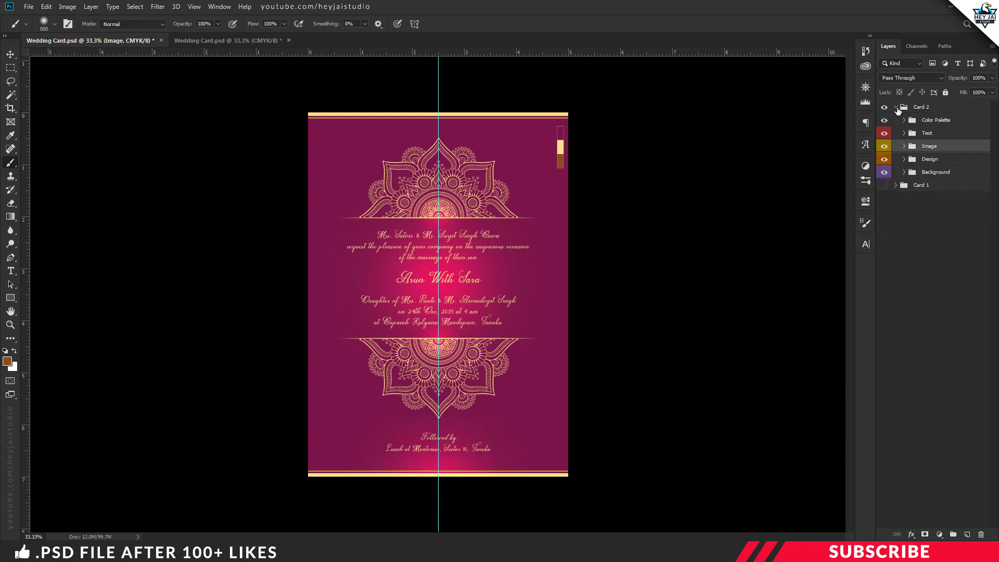
left_click(896, 107)
left_click(29, 6)
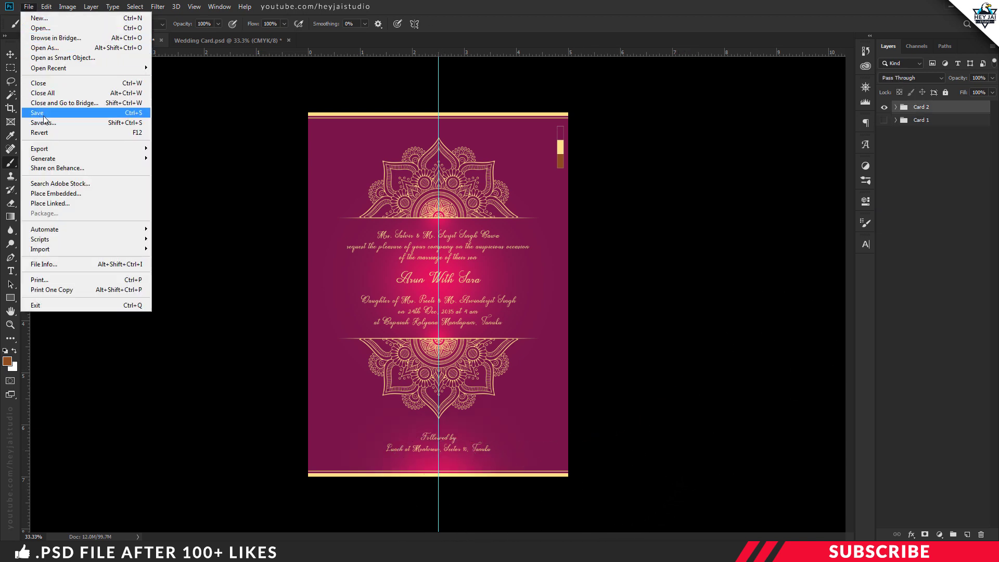
key("Escape")
key("ctrl+semicolon")
Step: Hide the Color Palette swatches and Card 2, and make Card 1 visible
left_click(895, 107)
left_click(885, 120)
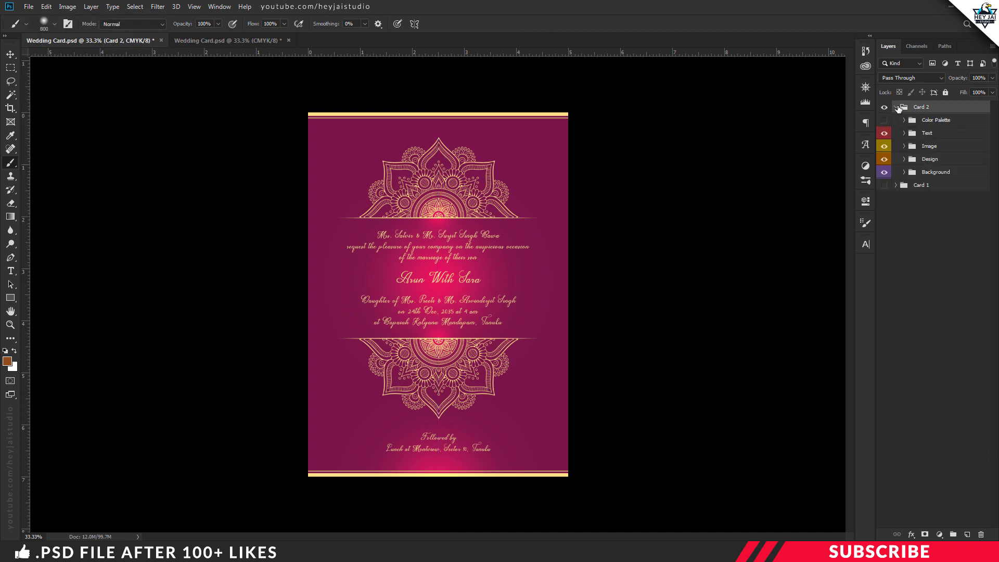
left_click(896, 107)
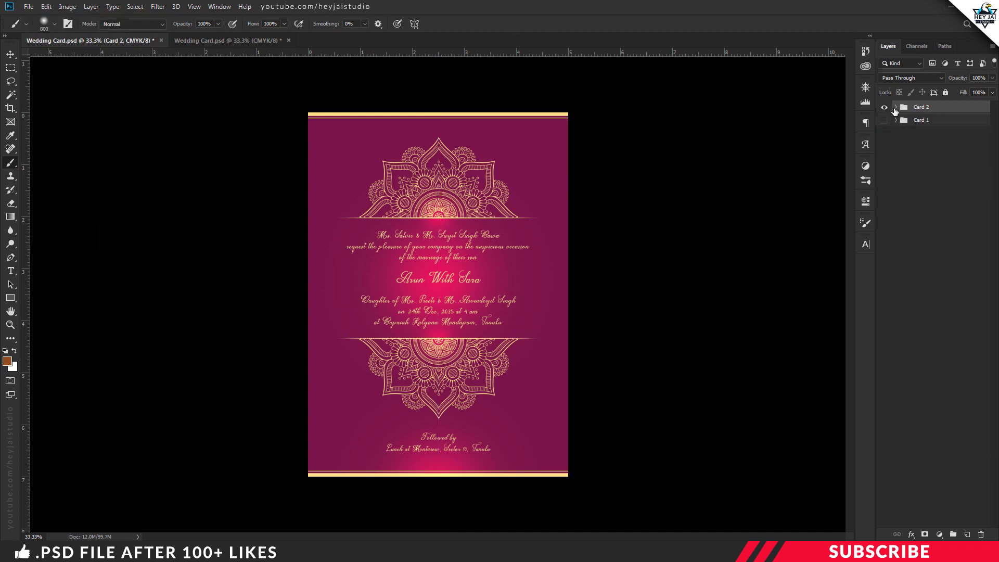
left_click(884, 107)
left_click(884, 121)
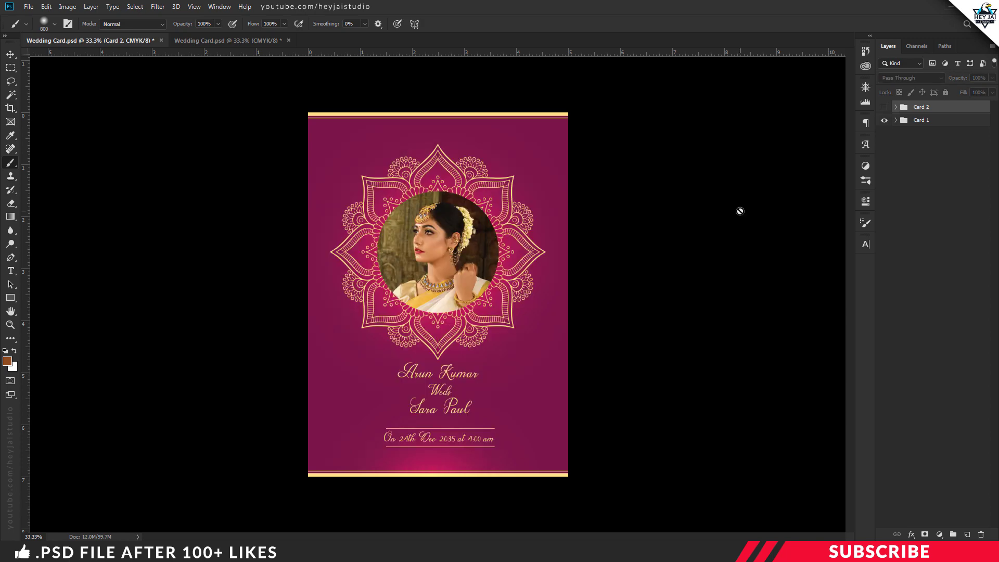